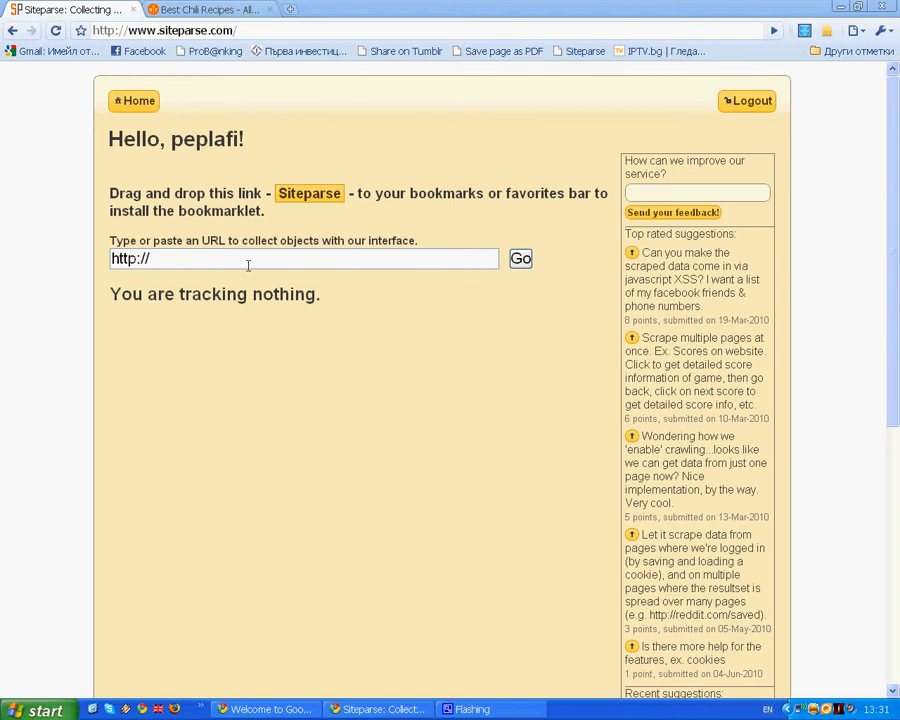
Examine the Top 20 chili recipe list and the ingredients and directions on the Debdoozie's Blue Ribbon Chili page.
{"action": "left_click", "coordinate": [215, 9]}
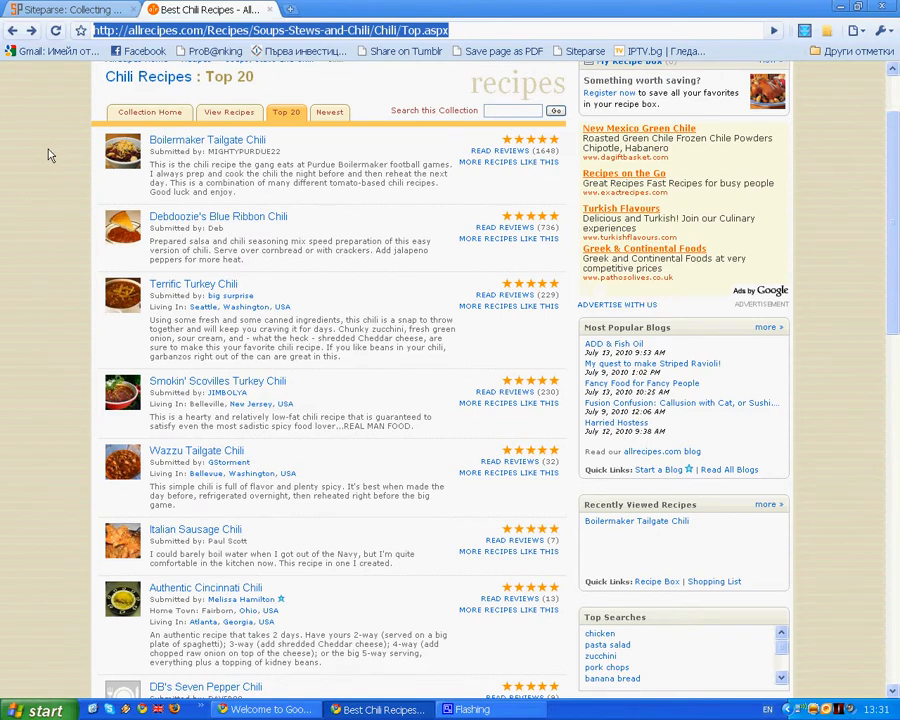
{"action": "scroll", "coordinate": [53, 237], "scroll_direction": "up", "scroll_amount": 2}
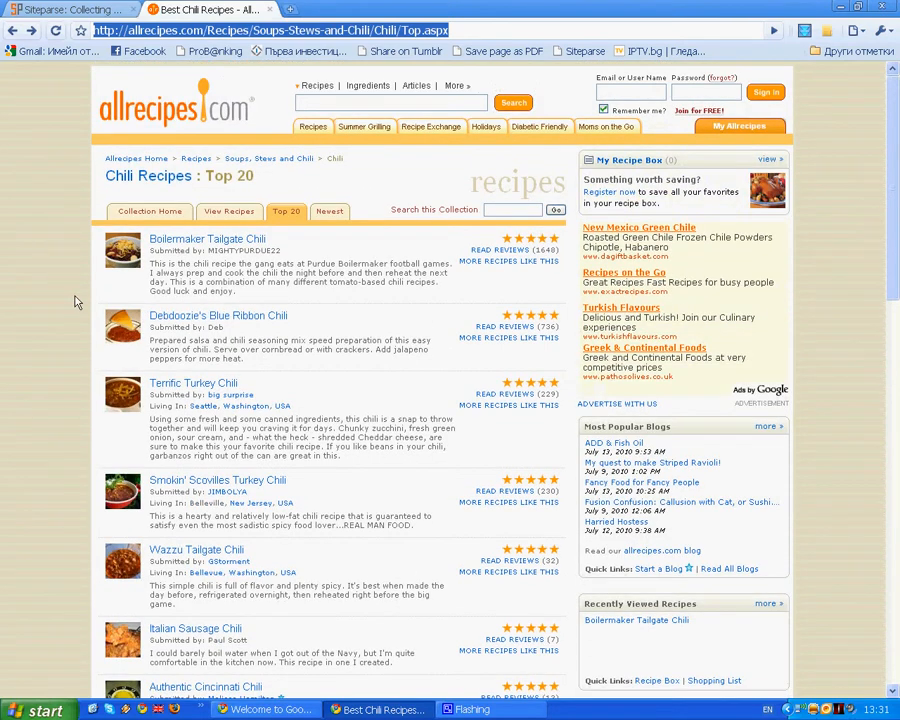
{"action": "scroll", "coordinate": [80, 302], "scroll_direction": "down", "scroll_amount": 3}
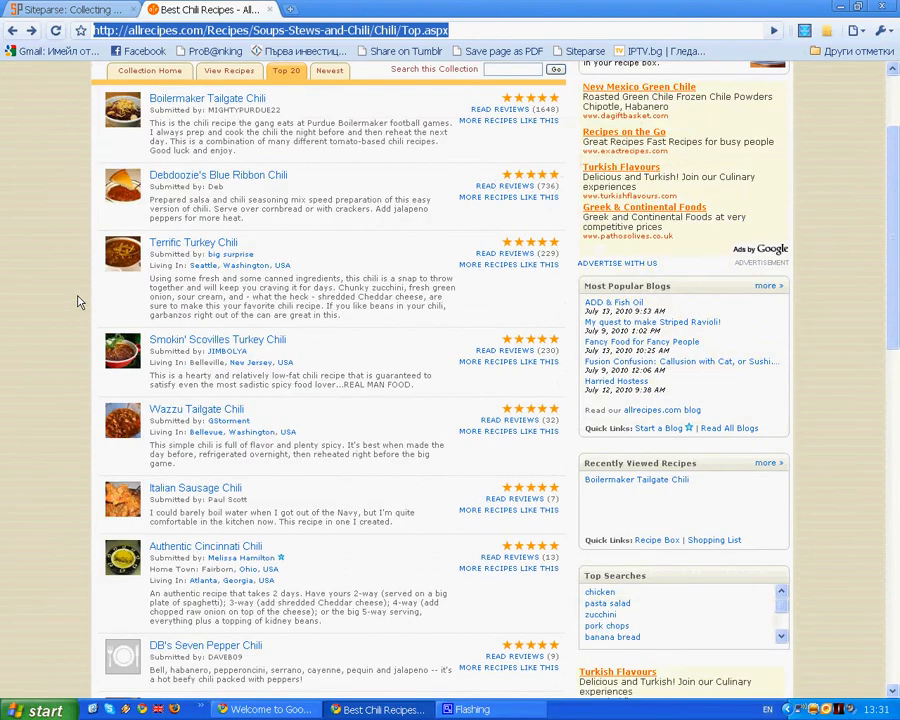
{"action": "left_click", "coordinate": [268, 178]}
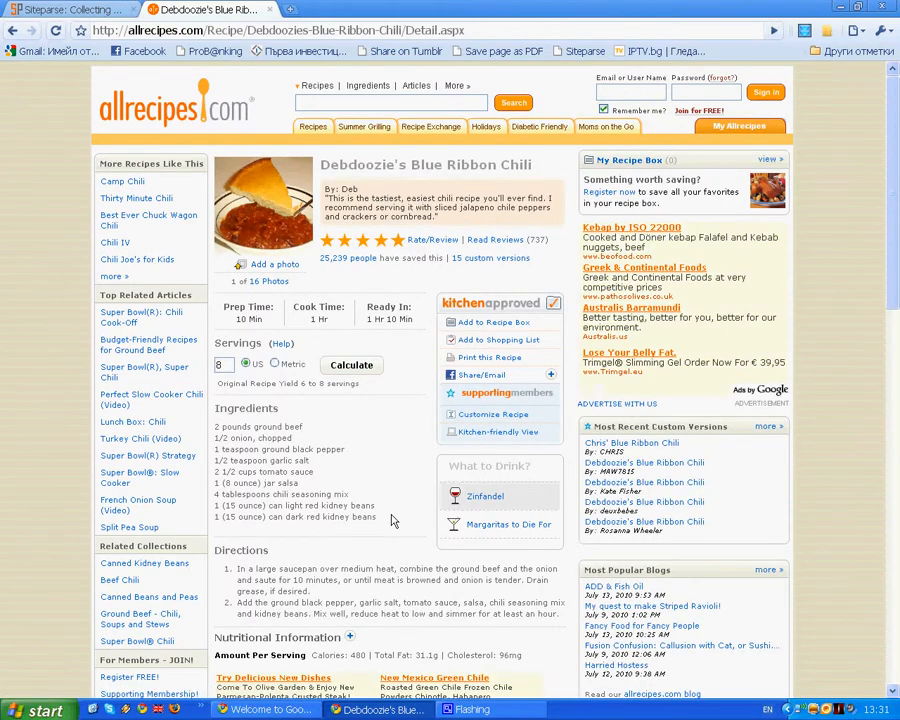
{"action": "scroll", "coordinate": [393, 521], "scroll_direction": "down", "scroll_amount": 2}
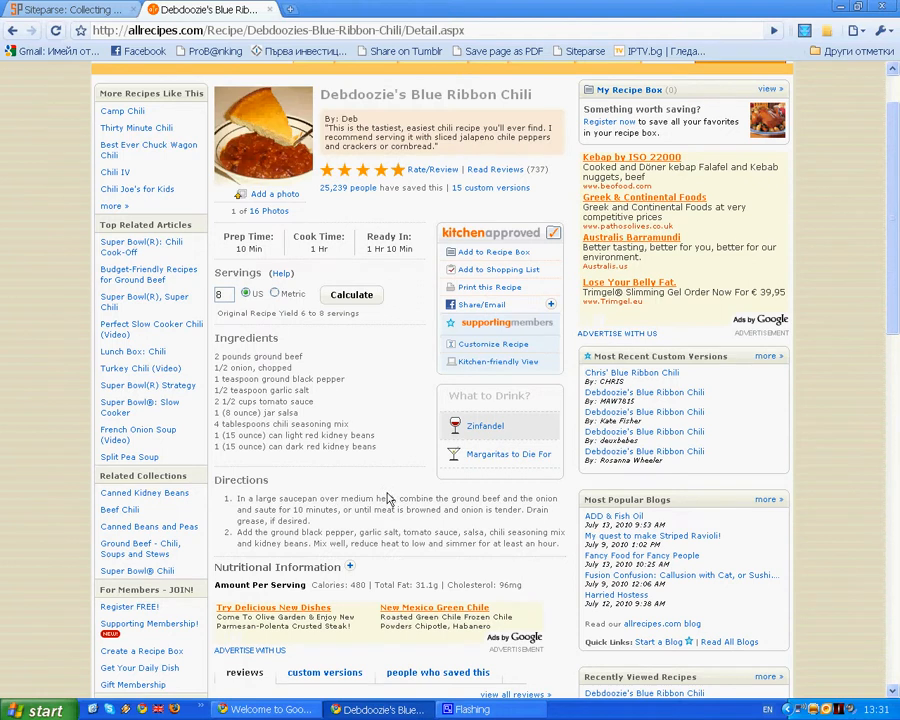
{"action": "scroll", "coordinate": [389, 498], "scroll_direction": "up", "scroll_amount": 2}
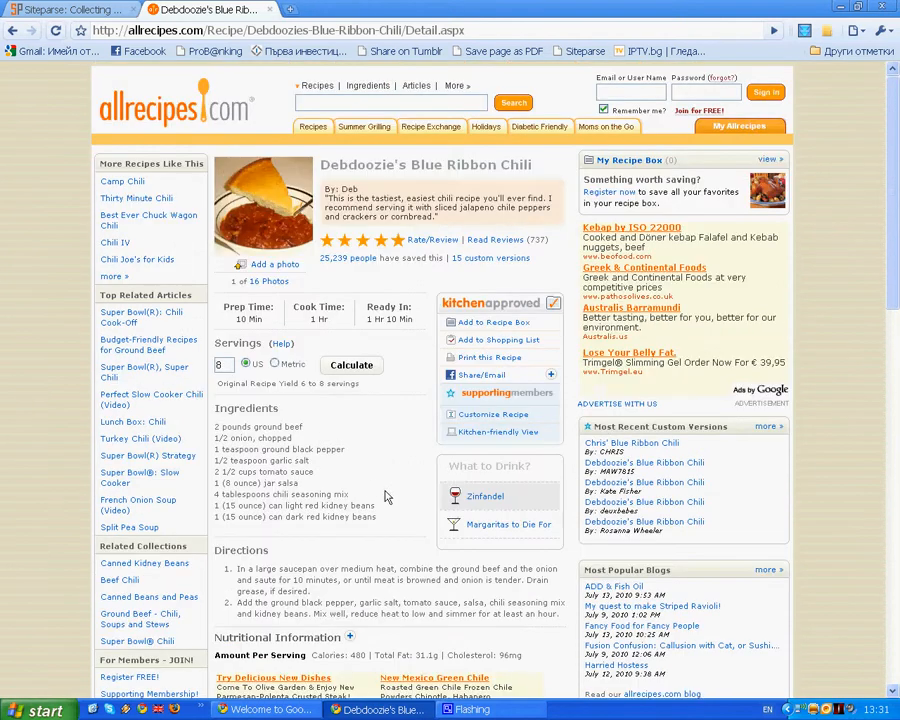
{"action": "left_click", "coordinate": [13, 32]}
{"action": "scroll", "coordinate": [362, 530], "scroll_direction": "down", "scroll_amount": 4}
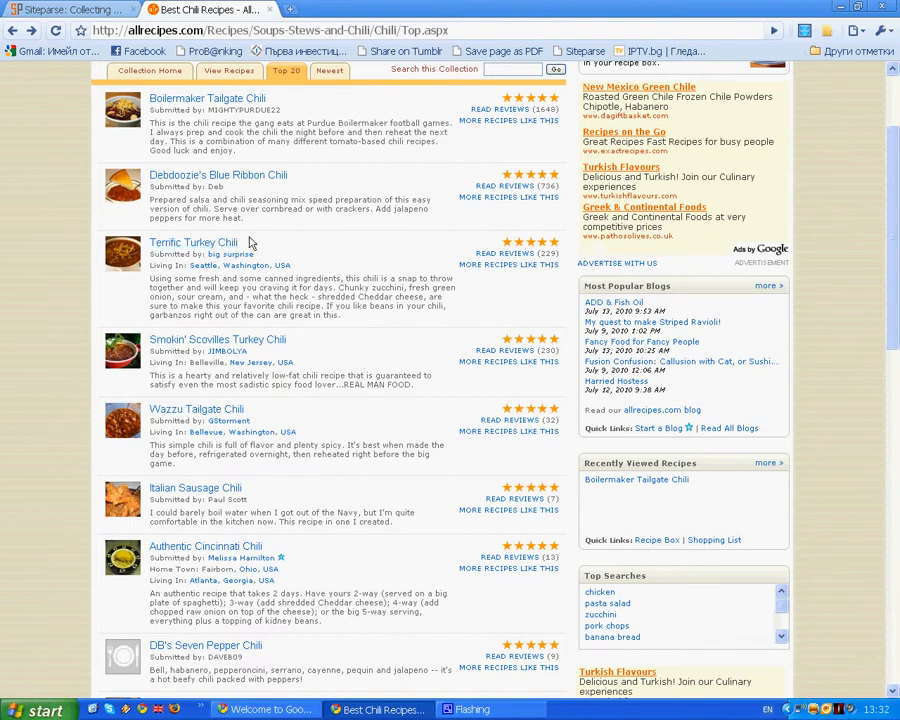
Copy the Top 20 chili recipes page address and open it in Siteparse's object collection interface.
{"action": "scroll", "coordinate": [275, 237], "scroll_direction": "up", "scroll_amount": 4}
{"action": "triple_click", "coordinate": [228, 29]}
{"action": "key", "text": "ctrl+c"}
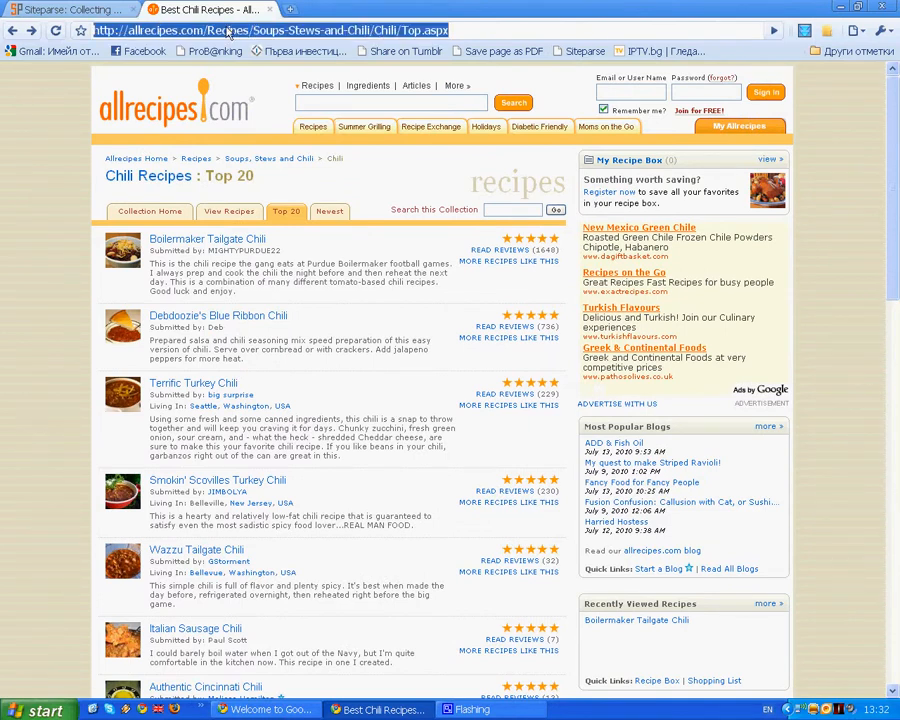
{"action": "left_click", "coordinate": [70, 9]}
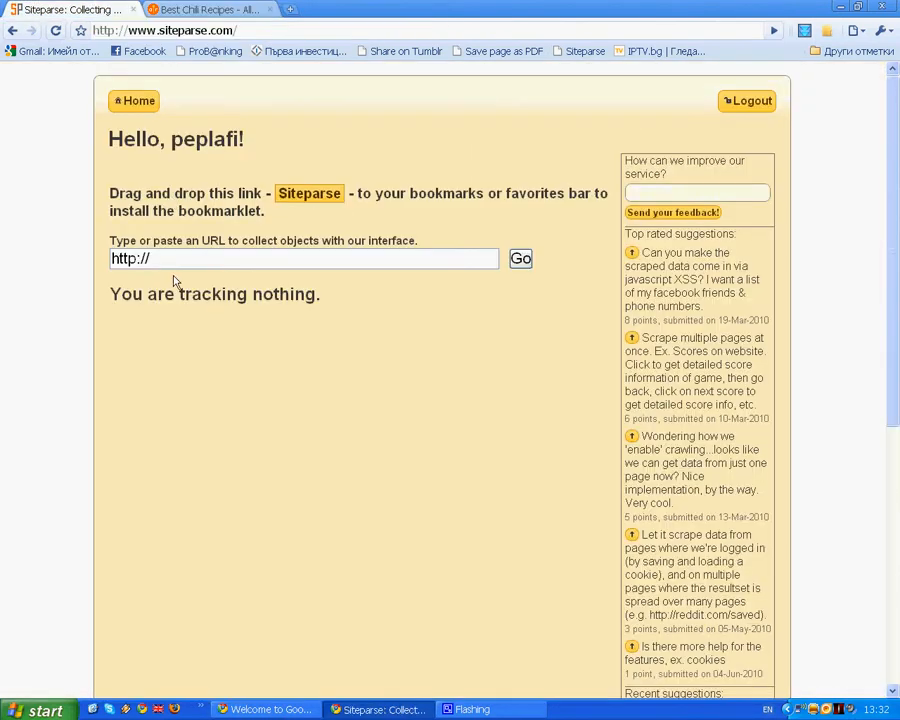
{"action": "left_click_drag", "start_coordinate": [164, 258], "coordinate": [111, 258]}
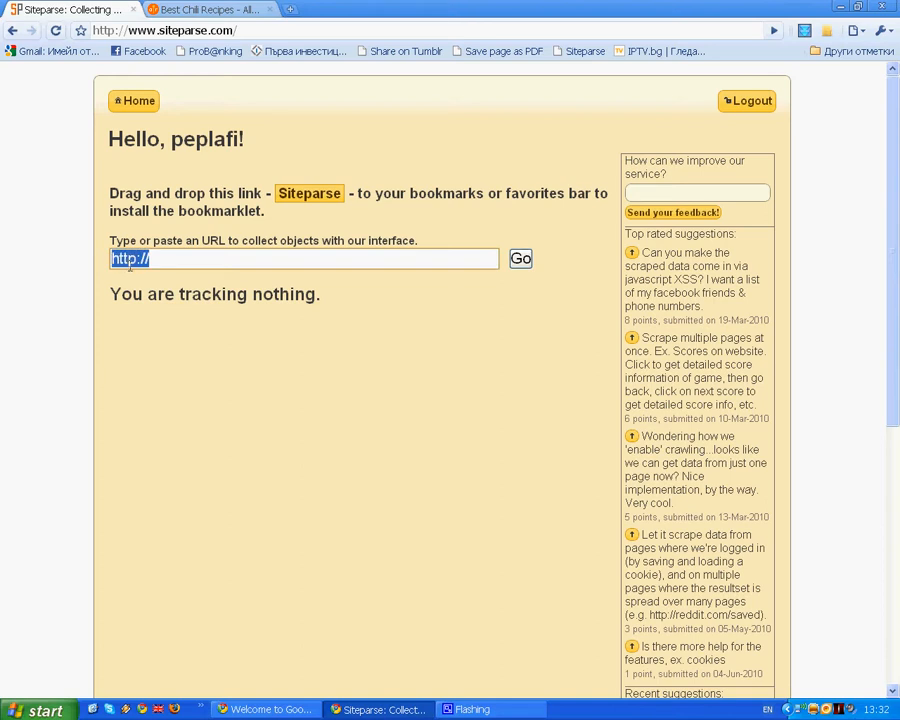
{"action": "key", "text": "ctrl+v"}
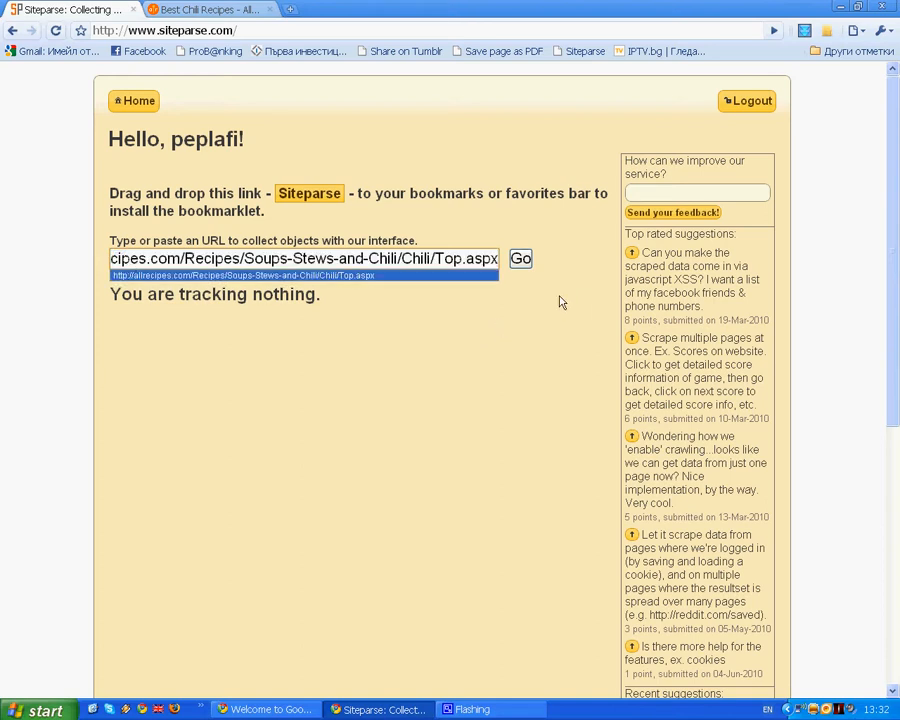
{"action": "left_click", "coordinate": [522, 260]}
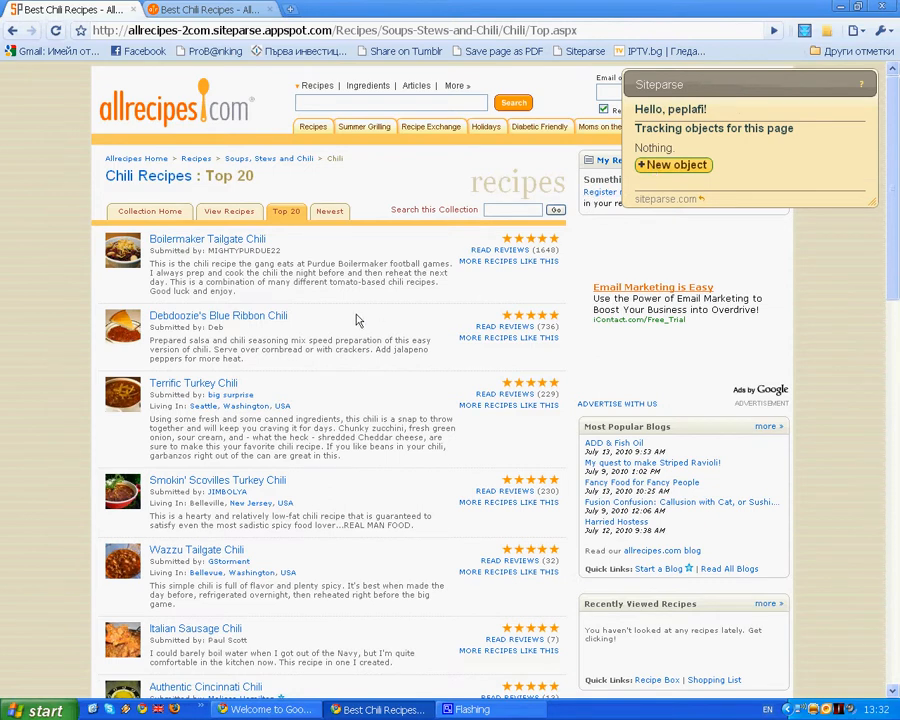
Create a new tracking object with a main attribute based on the Boilermaker Tailgate Chili and Terrific Turkey Chili titles.
{"action": "left_click", "coordinate": [676, 166]}
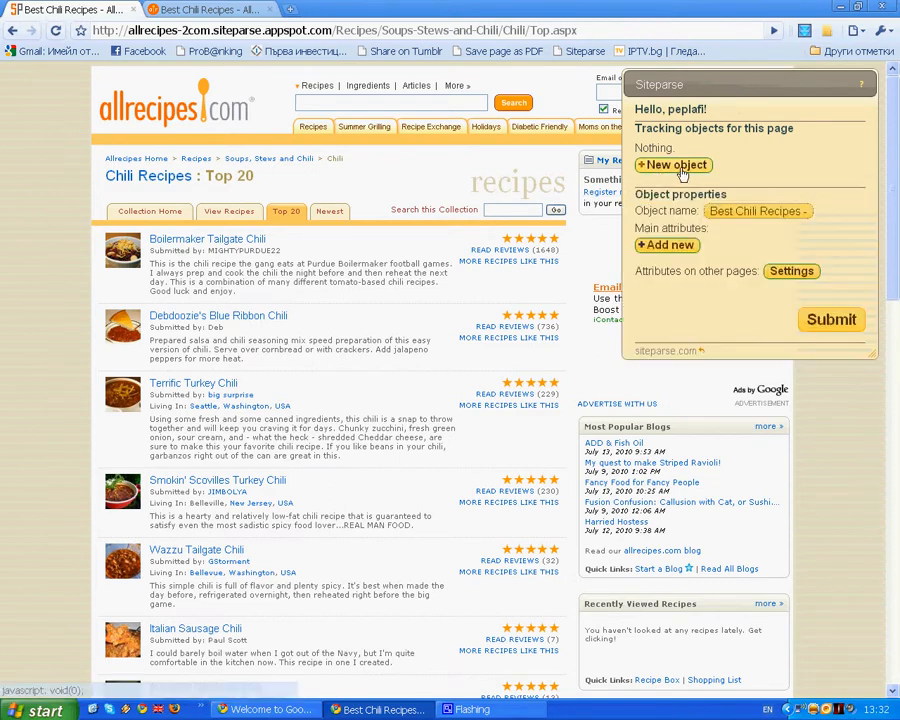
{"action": "left_click", "coordinate": [670, 245]}
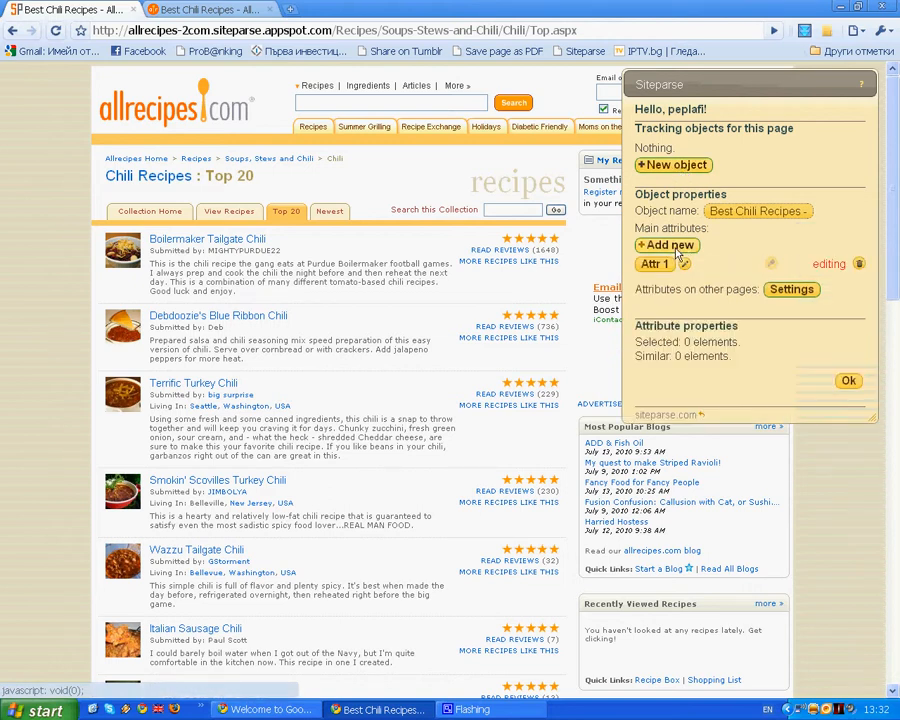
{"action": "left_click", "coordinate": [215, 240]}
{"action": "left_click", "coordinate": [212, 383]}
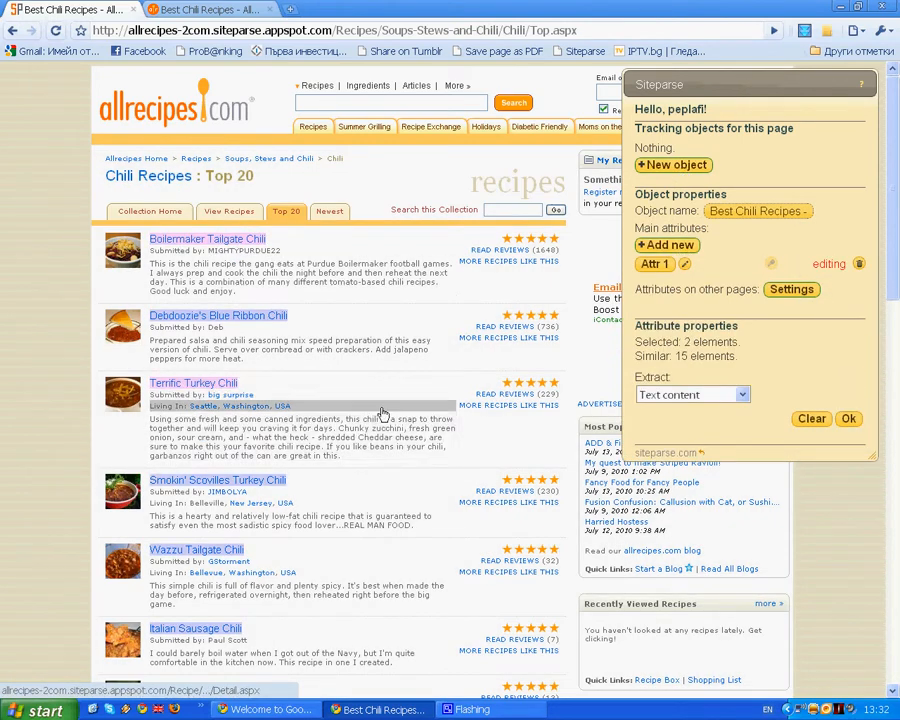
Extend the attribute's selection with the Authentic Cincinnati Chili and Red Zone Chili titles to cover the whole recipe list.
{"action": "scroll", "coordinate": [392, 420], "scroll_direction": "down", "scroll_amount": 2}
{"action": "scroll", "coordinate": [392, 420], "scroll_direction": "down", "scroll_amount": 1}
{"action": "left_click", "coordinate": [236, 406]}
{"action": "scroll", "coordinate": [354, 434], "scroll_direction": "down", "scroll_amount": 3}
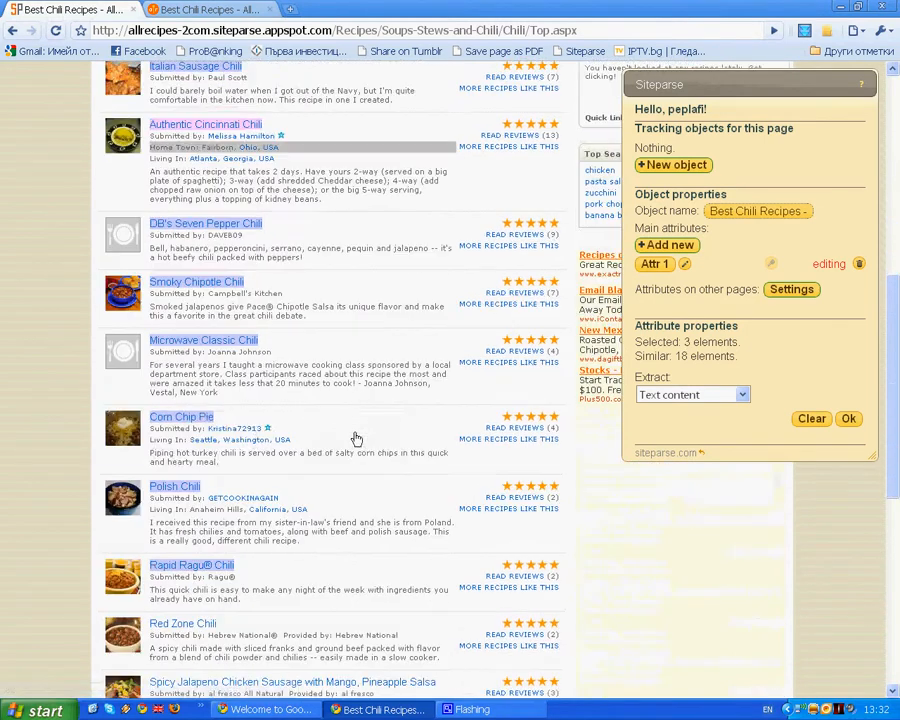
{"action": "scroll", "coordinate": [347, 443], "scroll_direction": "down", "scroll_amount": 2}
{"action": "left_click", "coordinate": [185, 342]}
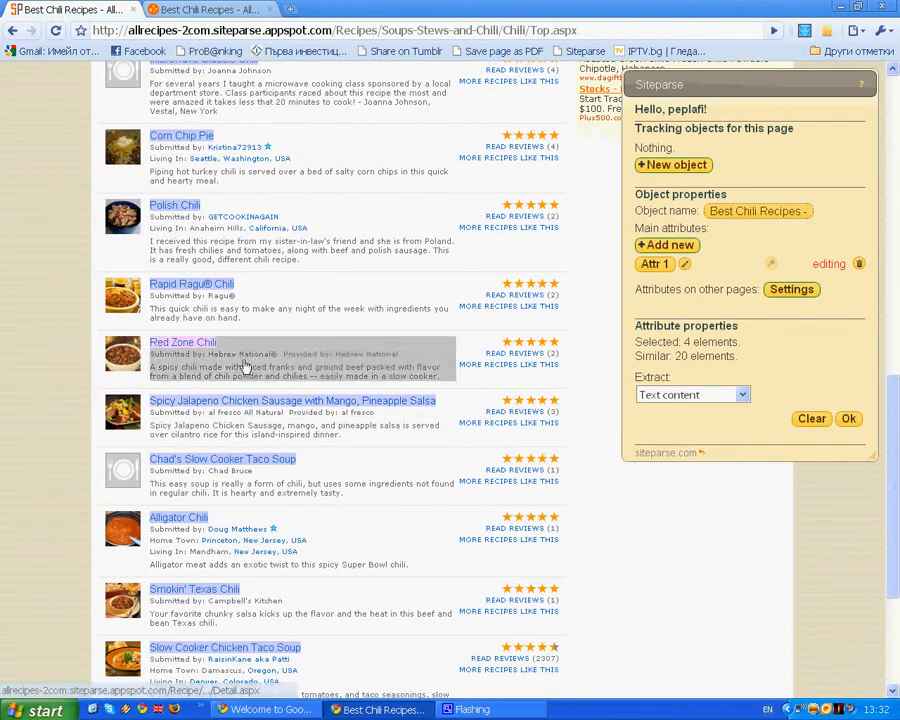
{"action": "scroll", "coordinate": [377, 417], "scroll_direction": "down", "scroll_amount": 2}
{"action": "scroll", "coordinate": [377, 417], "scroll_direction": "up", "scroll_amount": 15}
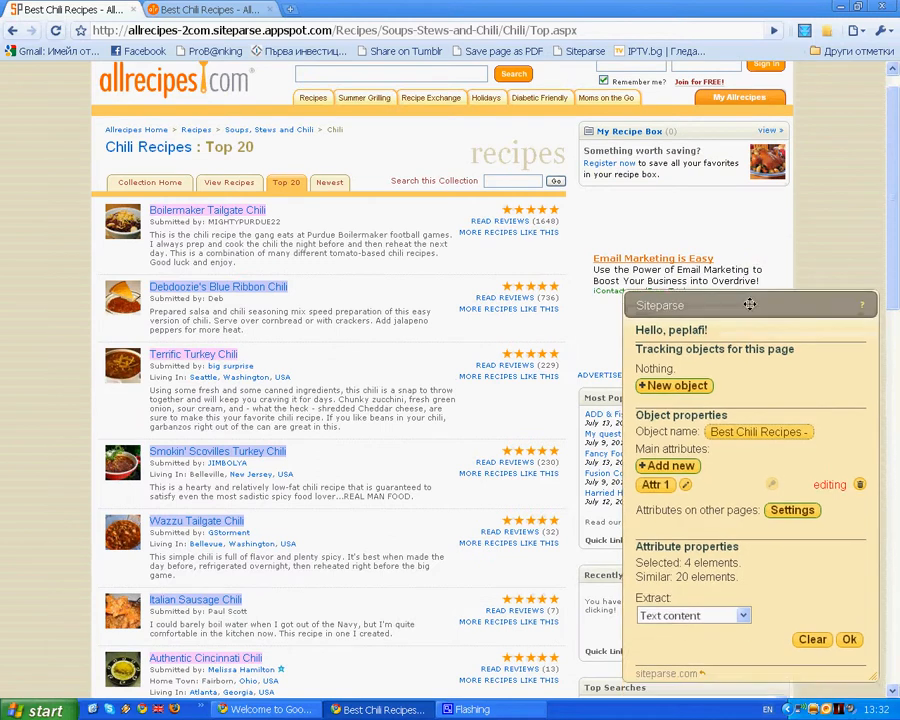
Rename the main attribute as title and accept it with text content as the extracted value.
{"action": "left_click_drag", "start_coordinate": [749, 304], "coordinate": [745, 134]}
{"action": "left_click", "coordinate": [684, 303]}
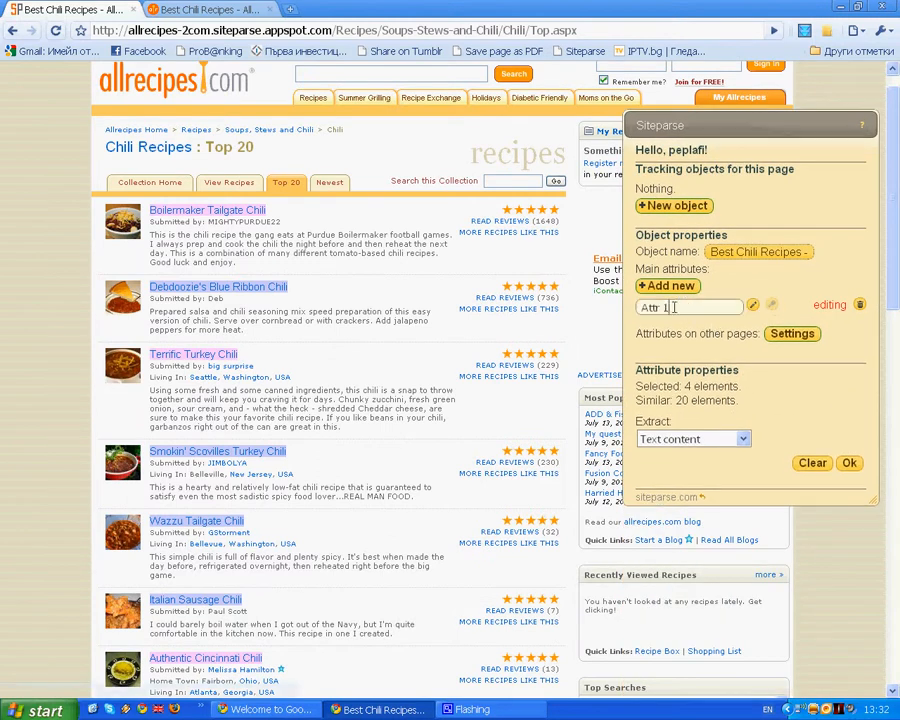
{"action": "left_click_drag", "start_coordinate": [674, 307], "coordinate": [629, 309]}
{"action": "type", "text": "title"}
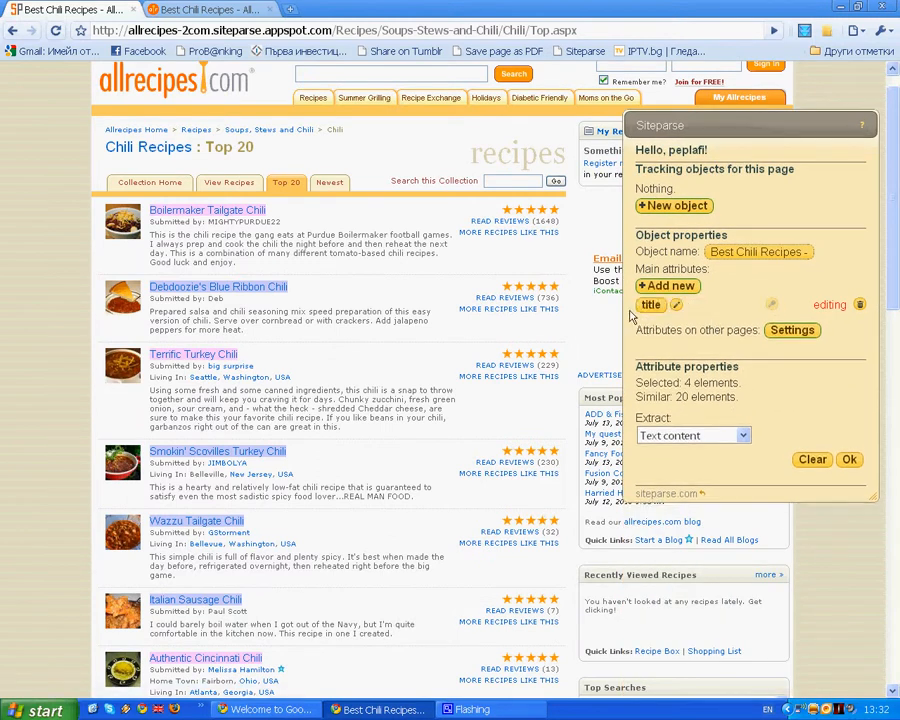
{"action": "left_click", "coordinate": [850, 461]}
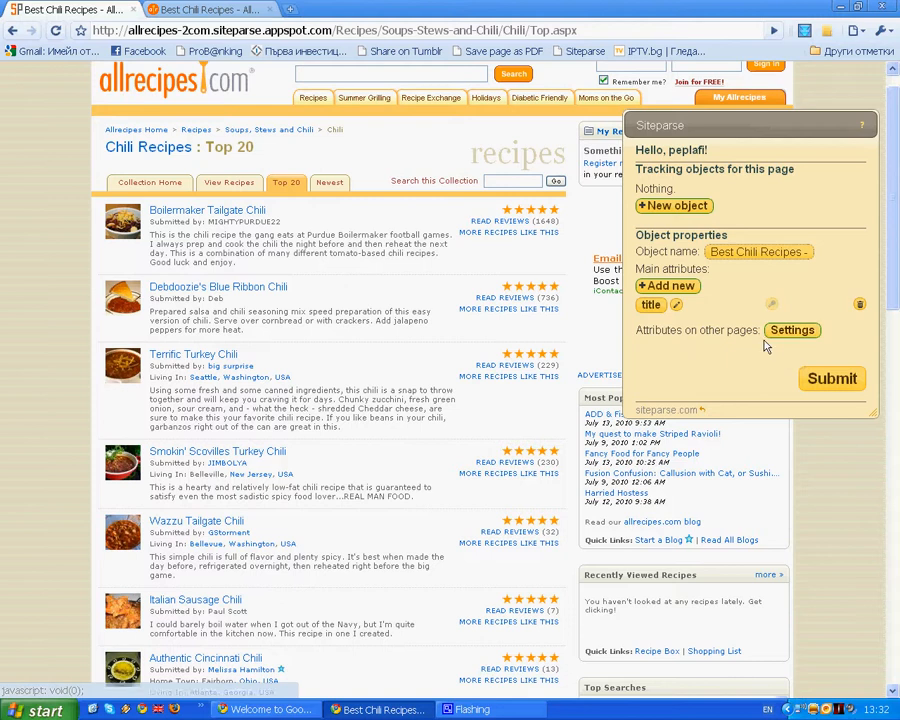
Set up attributes on other pages by selecting the Boilermaker Tailgate, Terrific Turkey, Authentic Cincinnati and Red Zone Chili links.
{"action": "left_click_drag", "start_coordinate": [766, 123], "coordinate": [767, 92]}
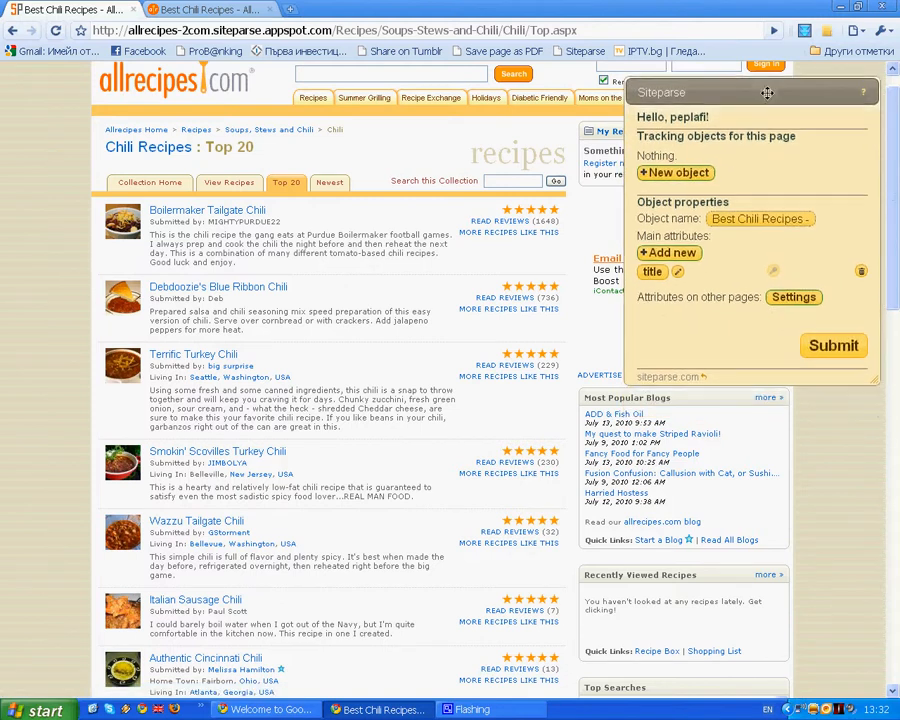
{"action": "left_click", "coordinate": [792, 296]}
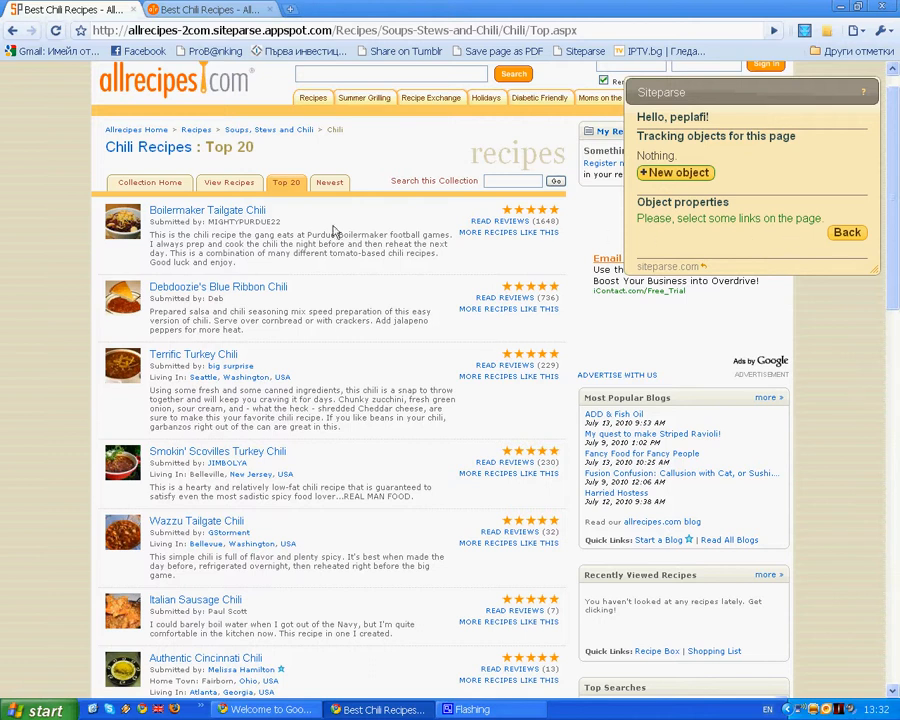
{"action": "left_click", "coordinate": [207, 210]}
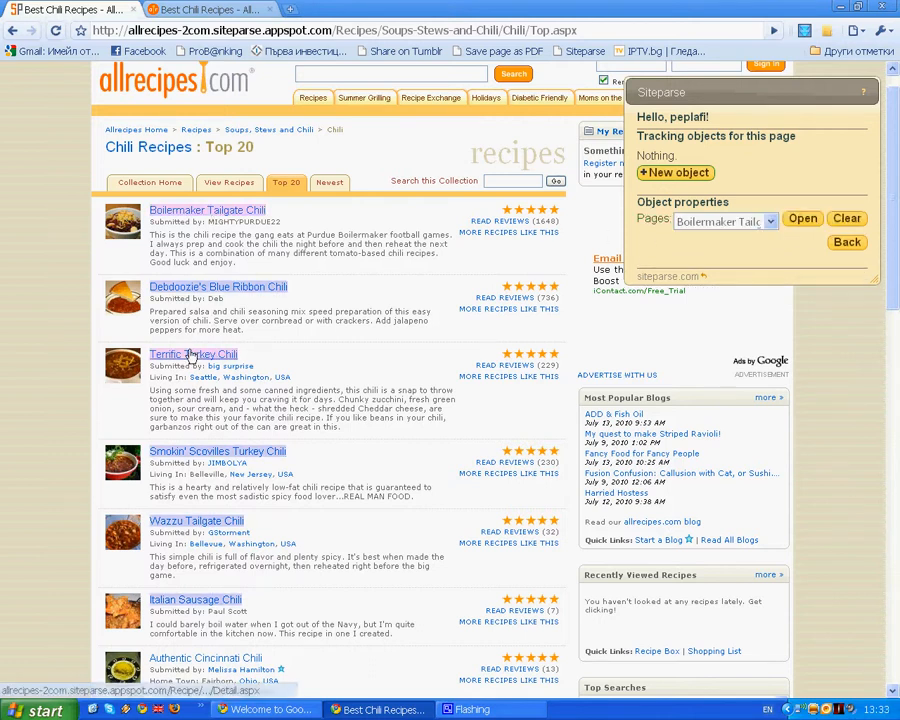
{"action": "scroll", "coordinate": [240, 470], "scroll_direction": "down", "scroll_amount": 3}
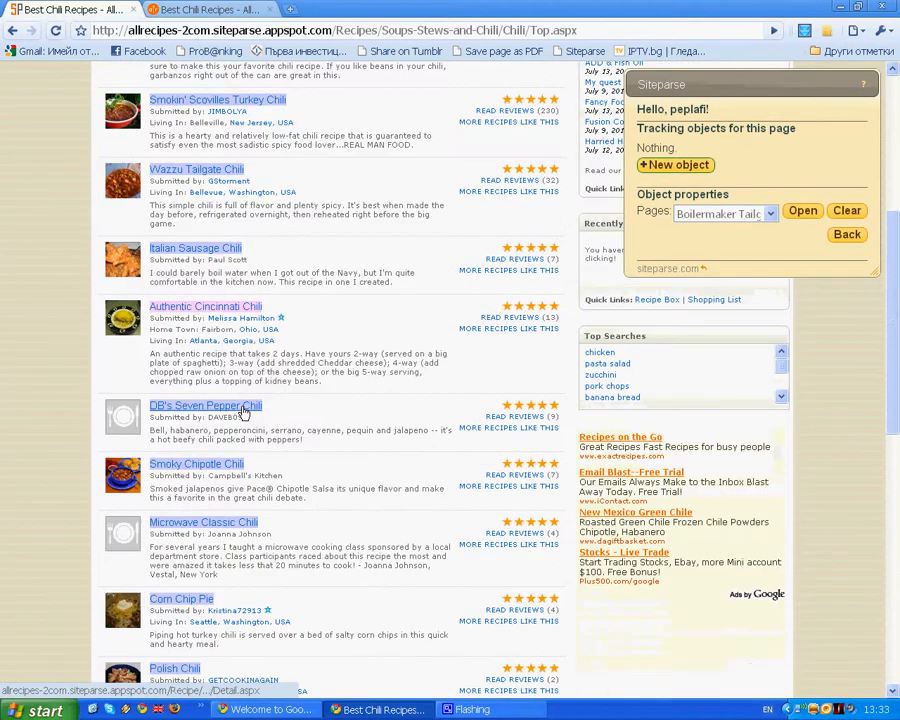
{"action": "scroll", "coordinate": [230, 440], "scroll_direction": "down", "scroll_amount": 3}
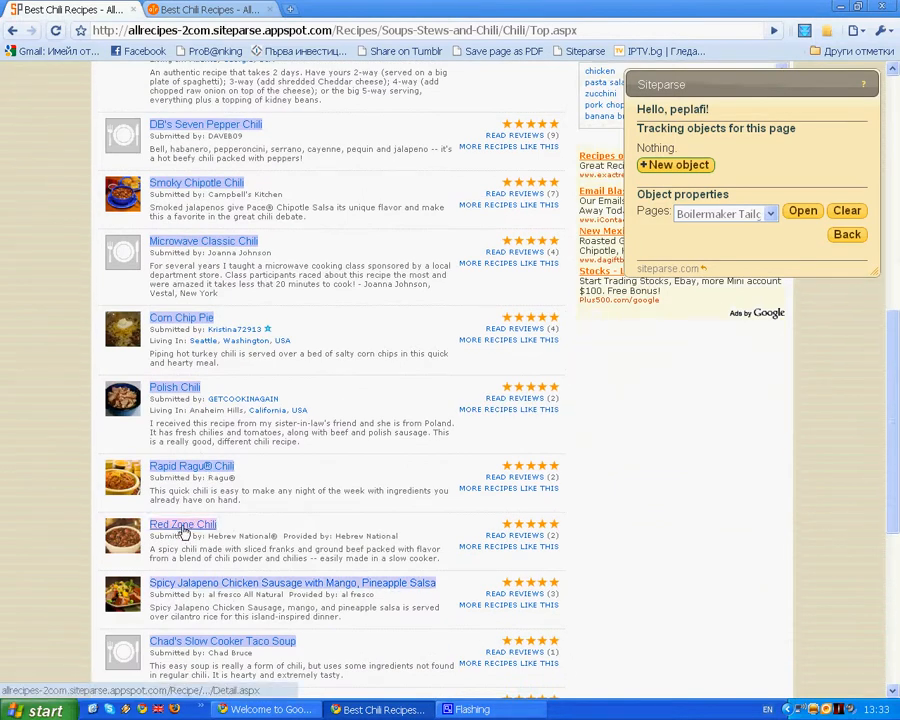
{"action": "scroll", "coordinate": [287, 524], "scroll_direction": "down", "scroll_amount": 3}
{"action": "scroll", "coordinate": [290, 525], "scroll_direction": "up", "scroll_amount": 2}
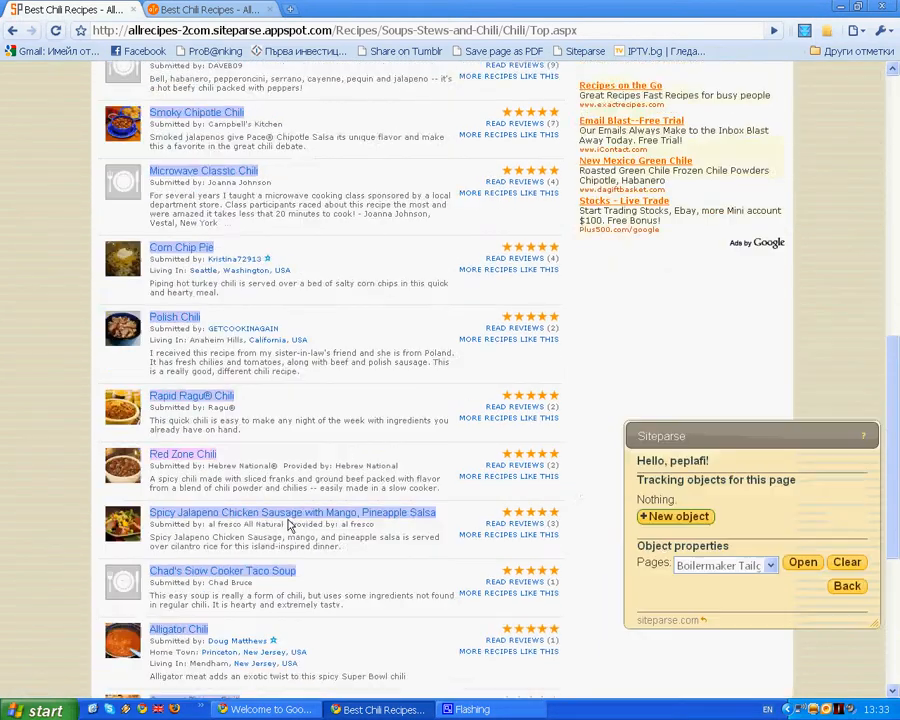
{"action": "scroll", "coordinate": [288, 524], "scroll_direction": "up", "scroll_amount": 10}
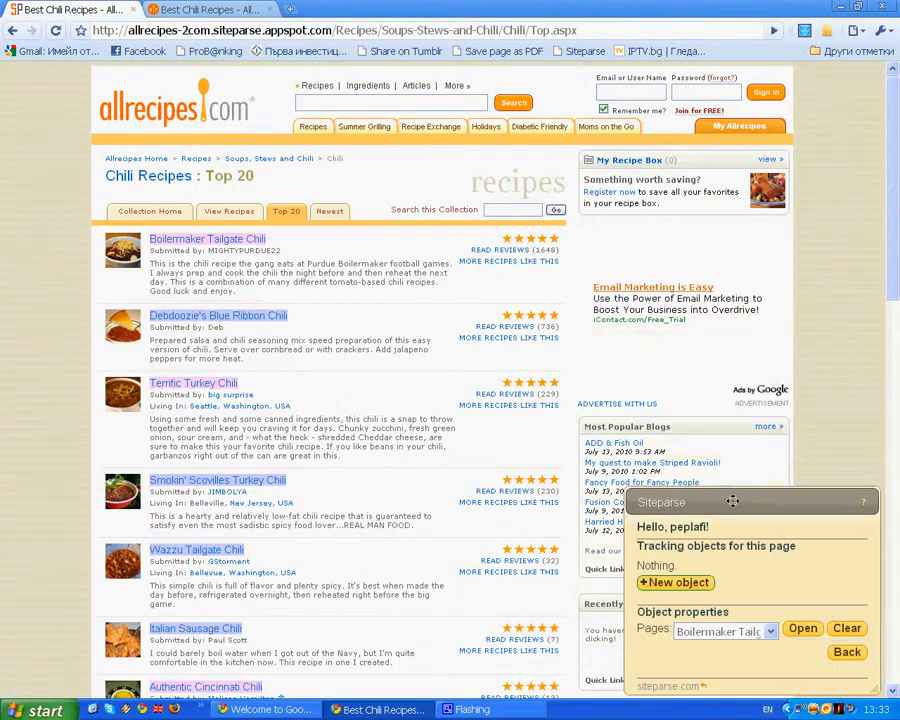
Choose Authentic Cincinnati Chili from the linked pages and open it for defining attributes.
{"action": "left_click_drag", "start_coordinate": [733, 501], "coordinate": [700, 171]}
{"action": "scroll", "coordinate": [490, 345], "scroll_direction": "down", "scroll_amount": 1}
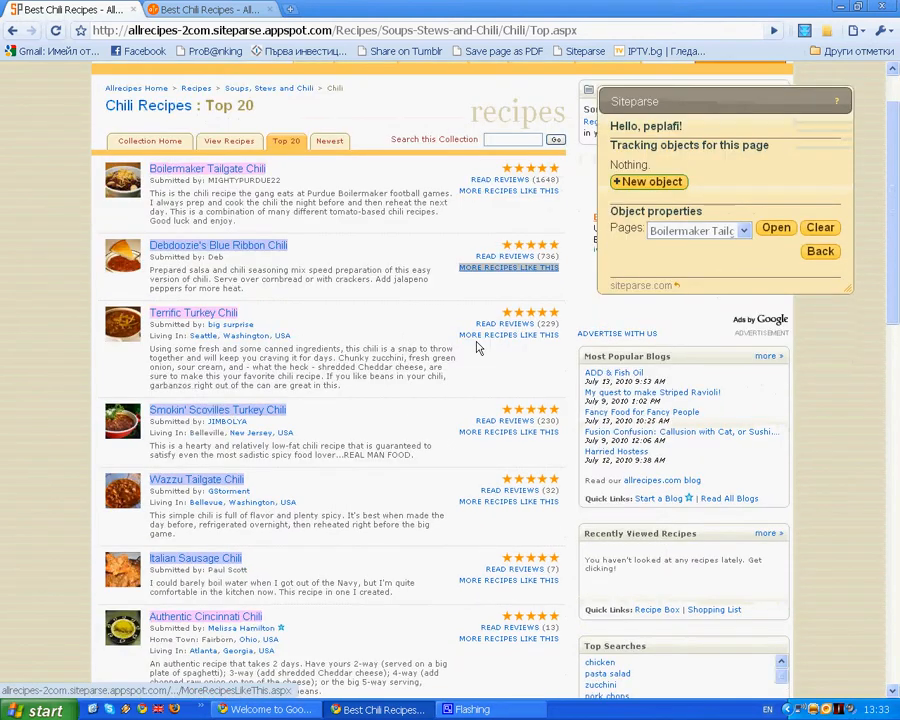
{"action": "left_click", "coordinate": [745, 232]}
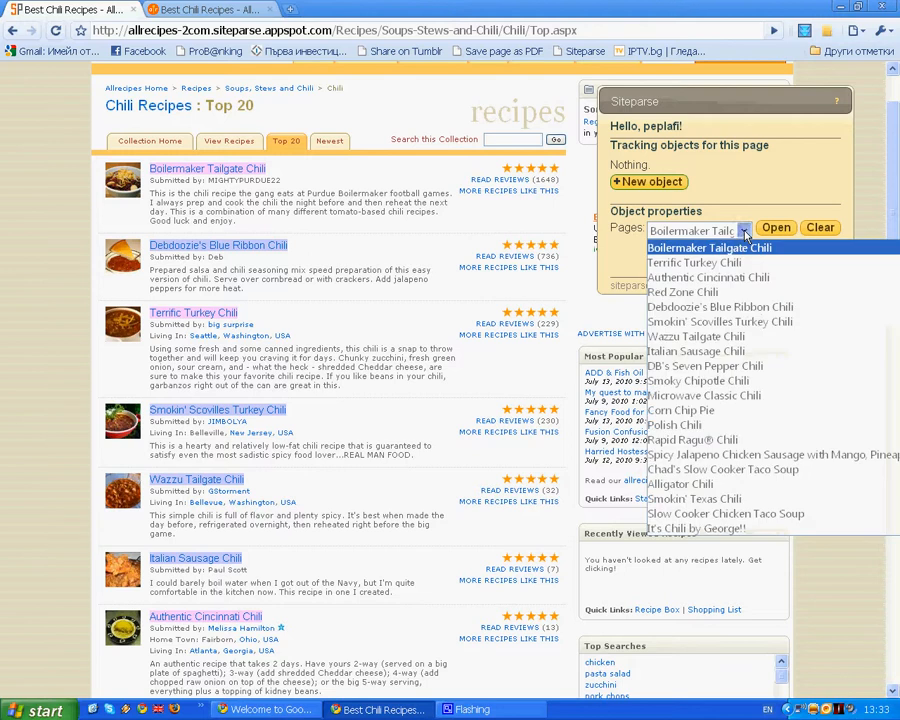
{"action": "left_click", "coordinate": [726, 281]}
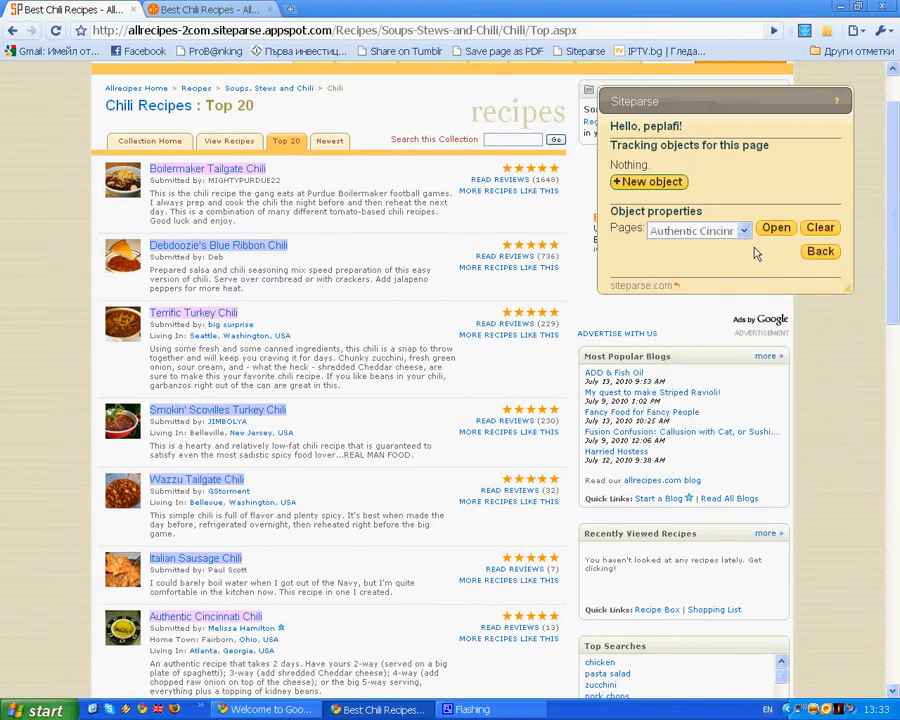
{"action": "left_click", "coordinate": [778, 230]}
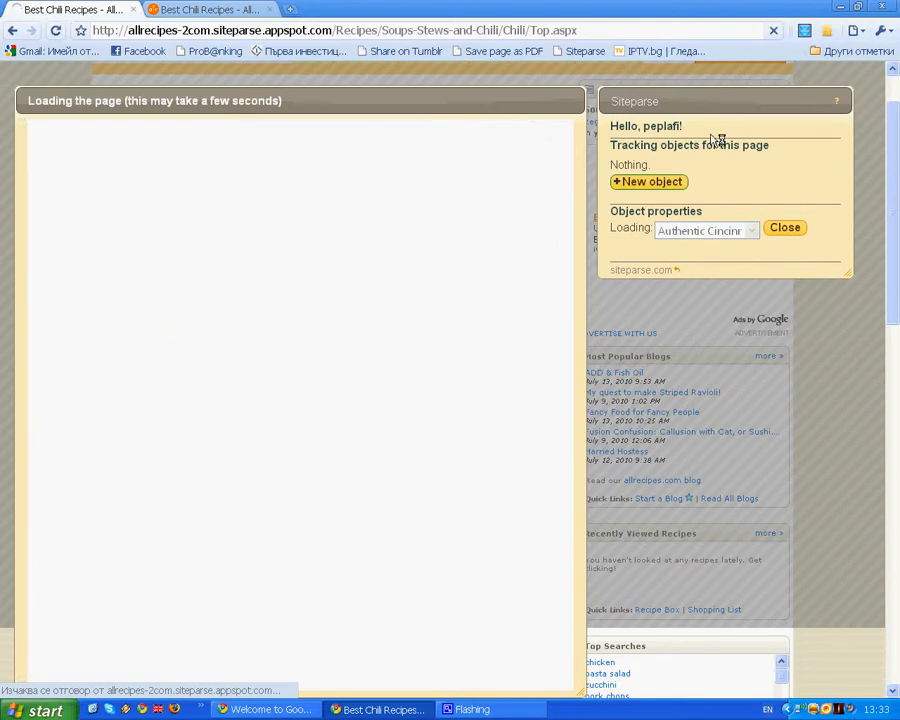
Add an attribute named ingredients that extracts the text content of the Authentic Cincinnati Chili page's whole Ingredients block.
{"action": "scroll", "coordinate": [694, 229], "scroll_direction": "up", "scroll_amount": 1}
{"action": "left_click_drag", "start_coordinate": [733, 169], "coordinate": [735, 166]}
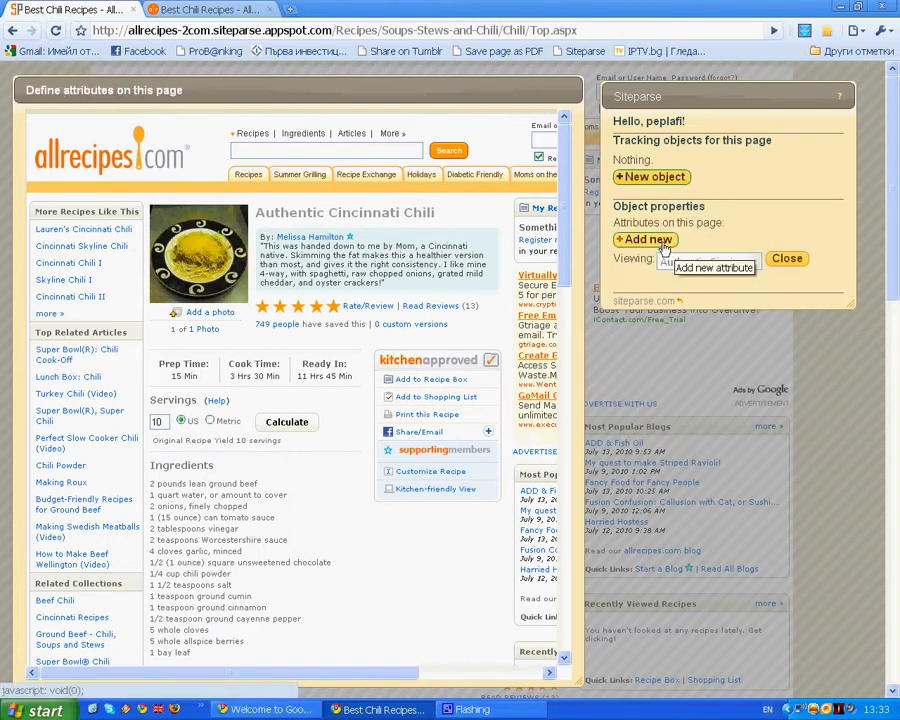
{"action": "left_click", "coordinate": [662, 244]}
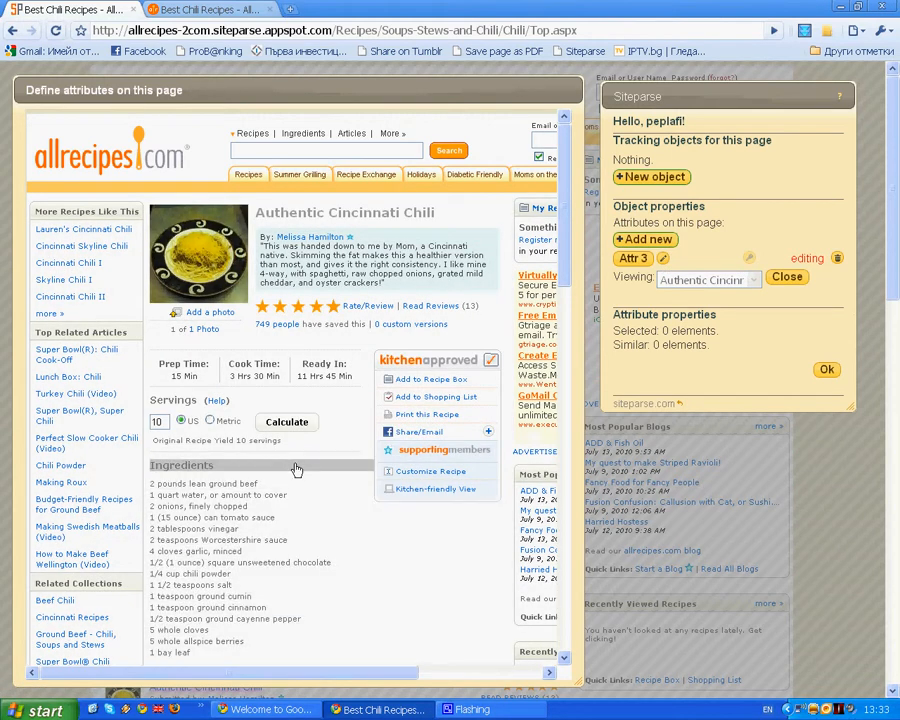
{"action": "left_click", "coordinate": [216, 480]}
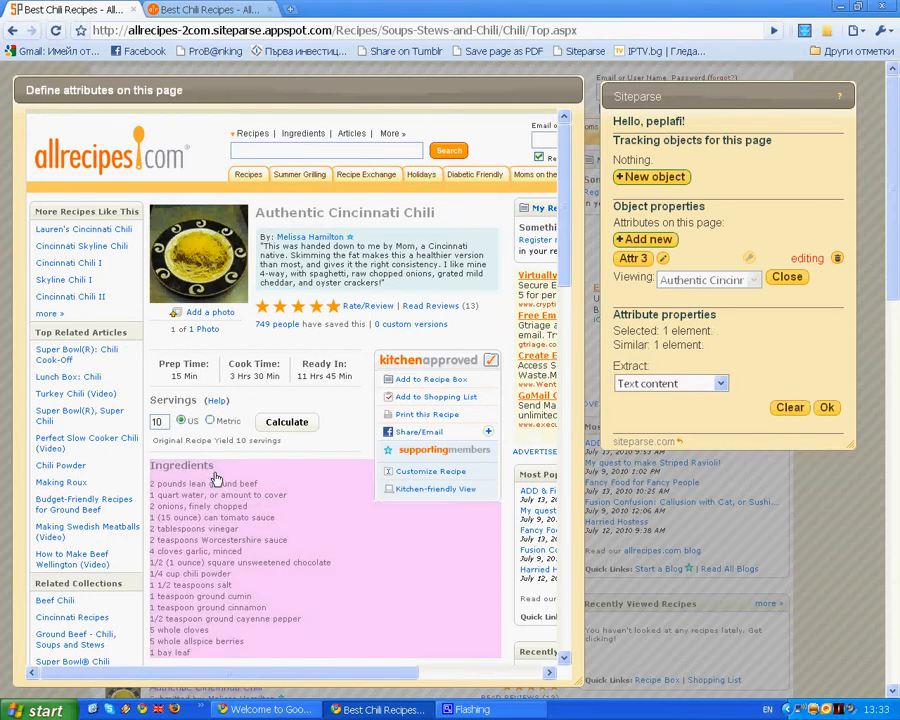
{"action": "left_click", "coordinate": [662, 258]}
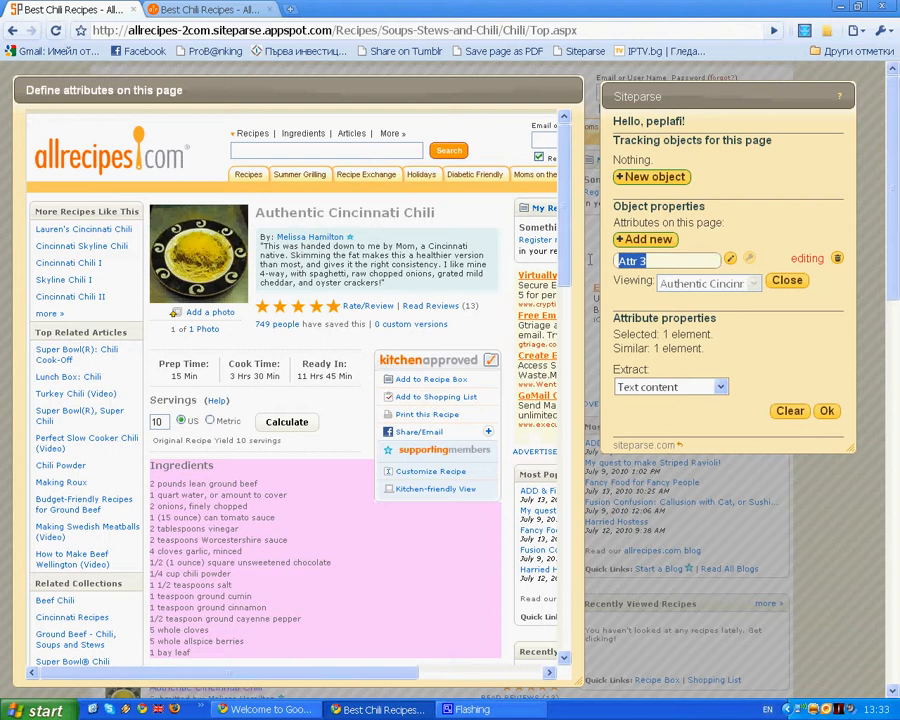
{"action": "type", "text": "ingredients"}
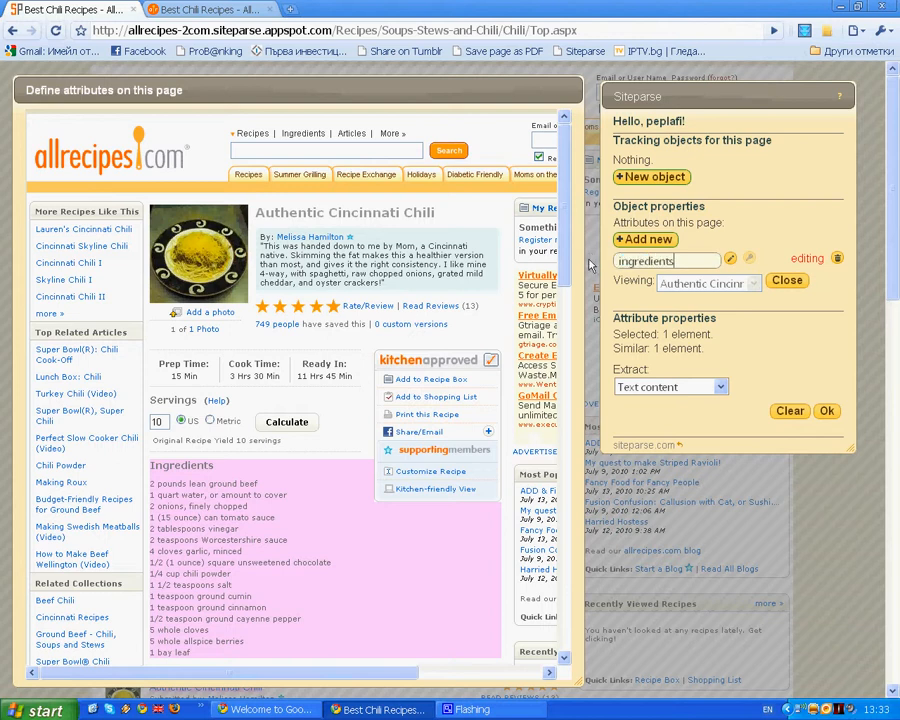
{"action": "key", "text": "Return"}
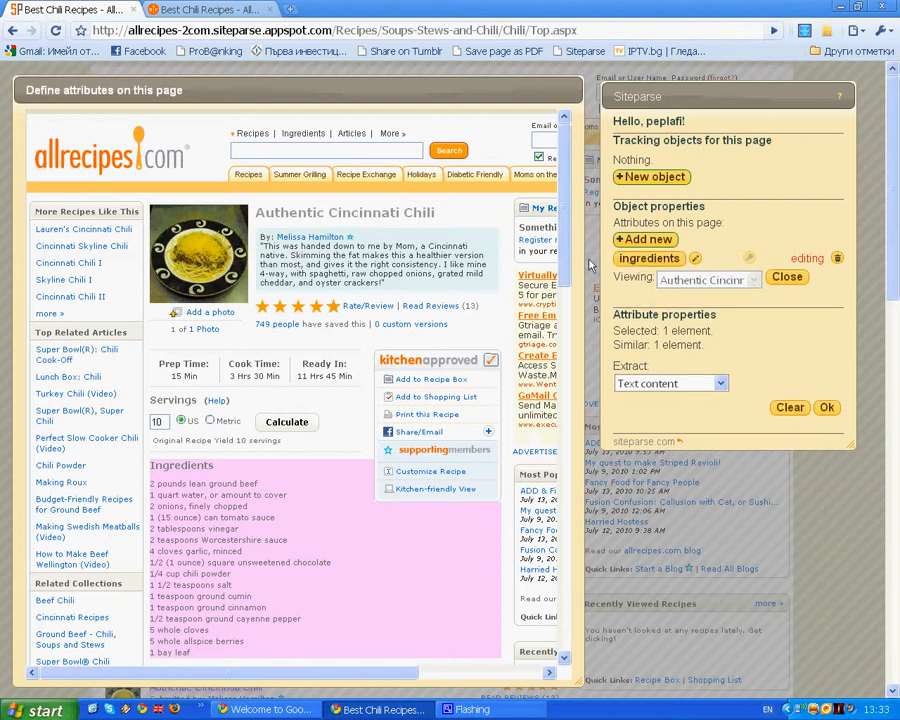
{"action": "left_click", "coordinate": [825, 407]}
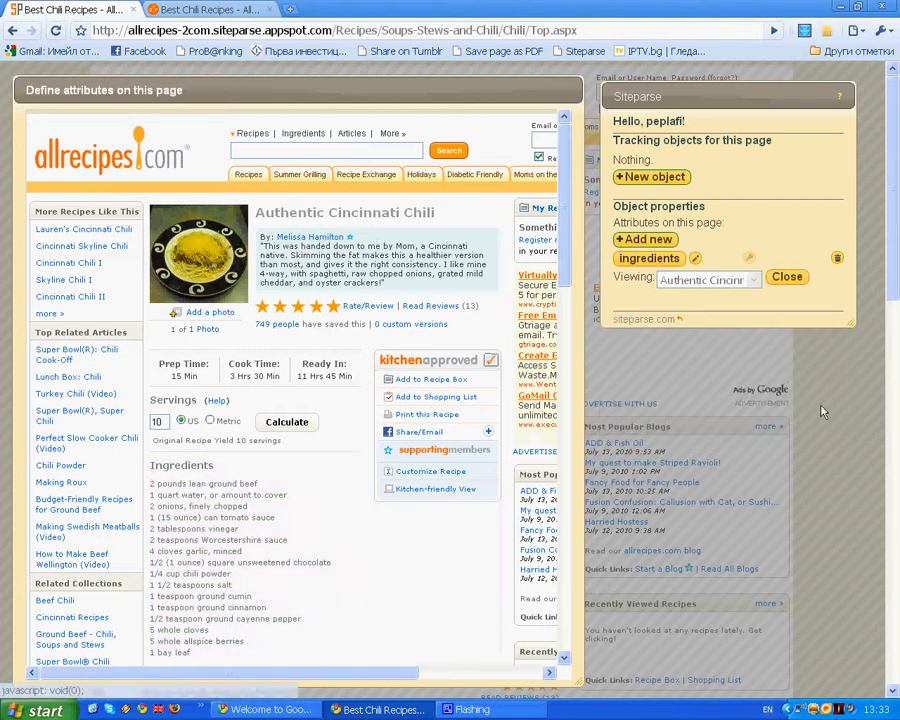
Add an attribute named directions that extracts the text content of the recipe page's whole Directions block.
{"action": "left_click", "coordinate": [640, 242]}
{"action": "scroll", "coordinate": [340, 393], "scroll_direction": "down", "scroll_amount": 5}
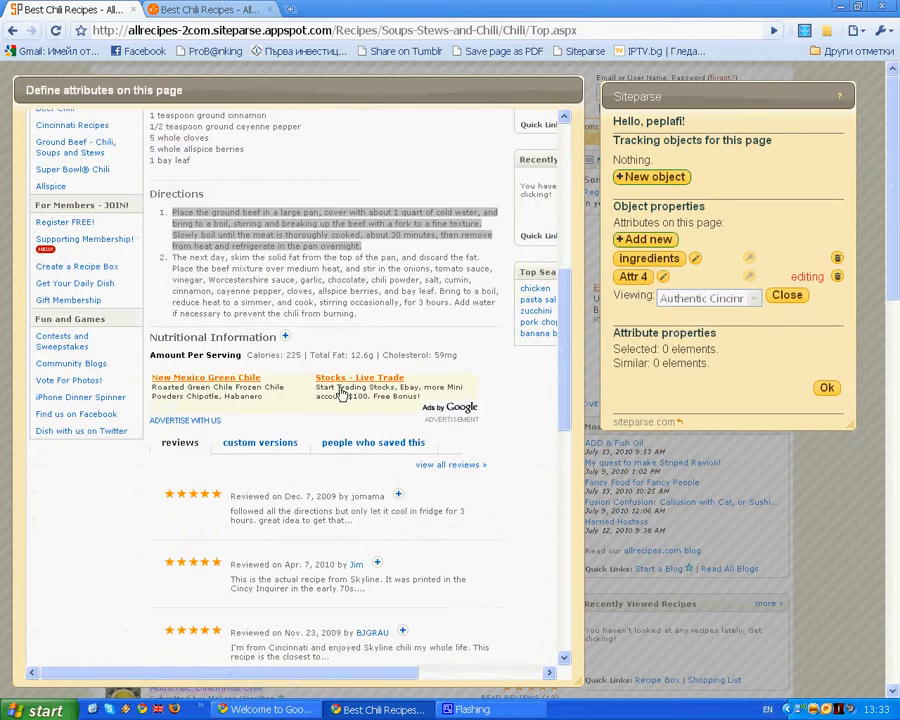
{"action": "scroll", "coordinate": [336, 360], "scroll_direction": "up", "scroll_amount": 1}
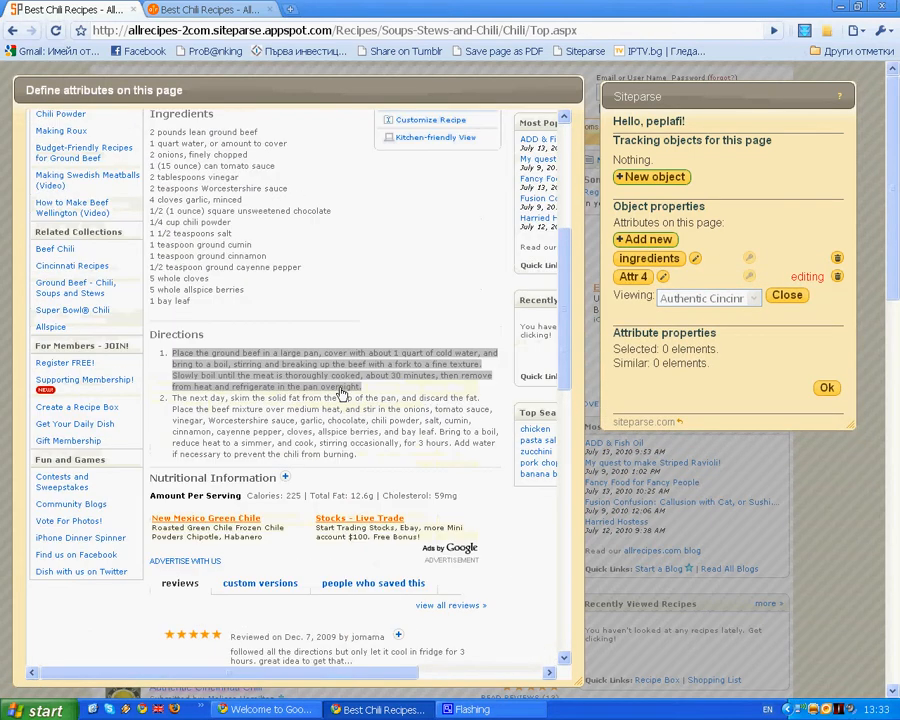
{"action": "left_click", "coordinate": [175, 347]}
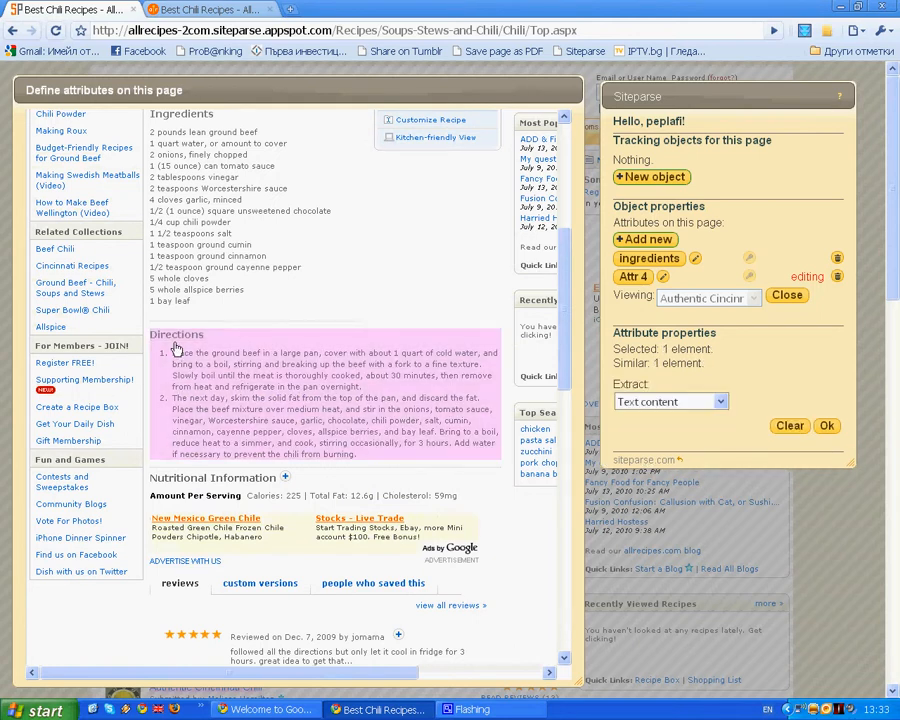
{"action": "left_click", "coordinate": [662, 284]}
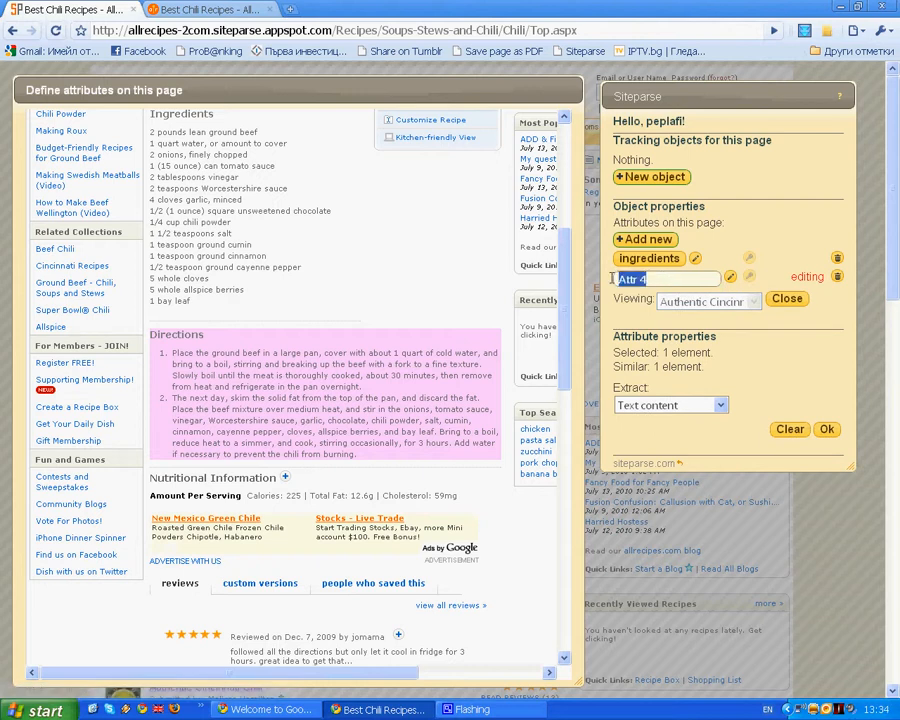
{"action": "type", "text": "directions"}
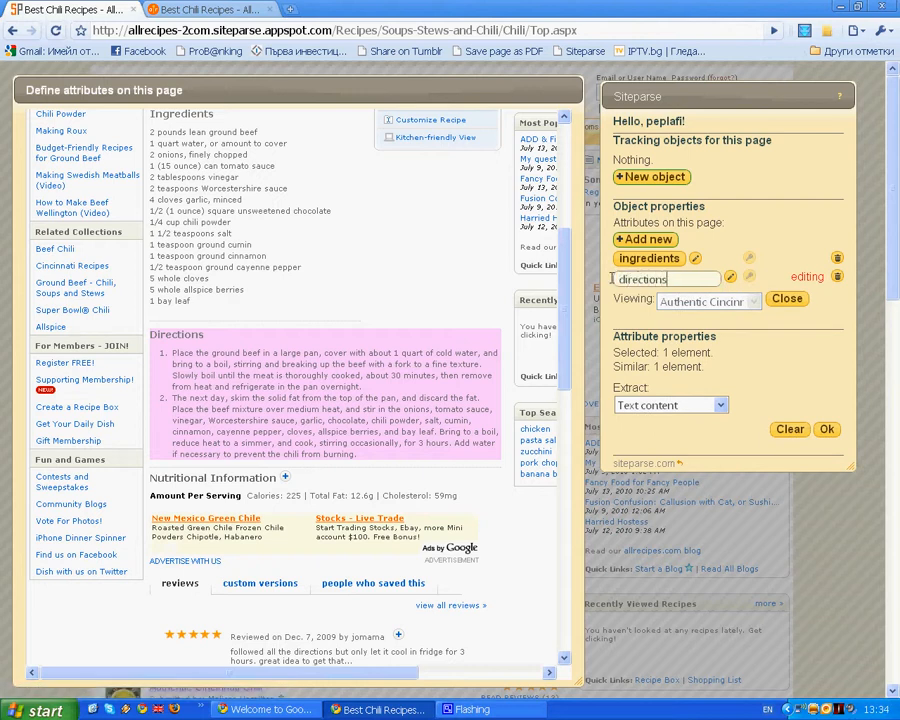
{"action": "key", "text": "Return"}
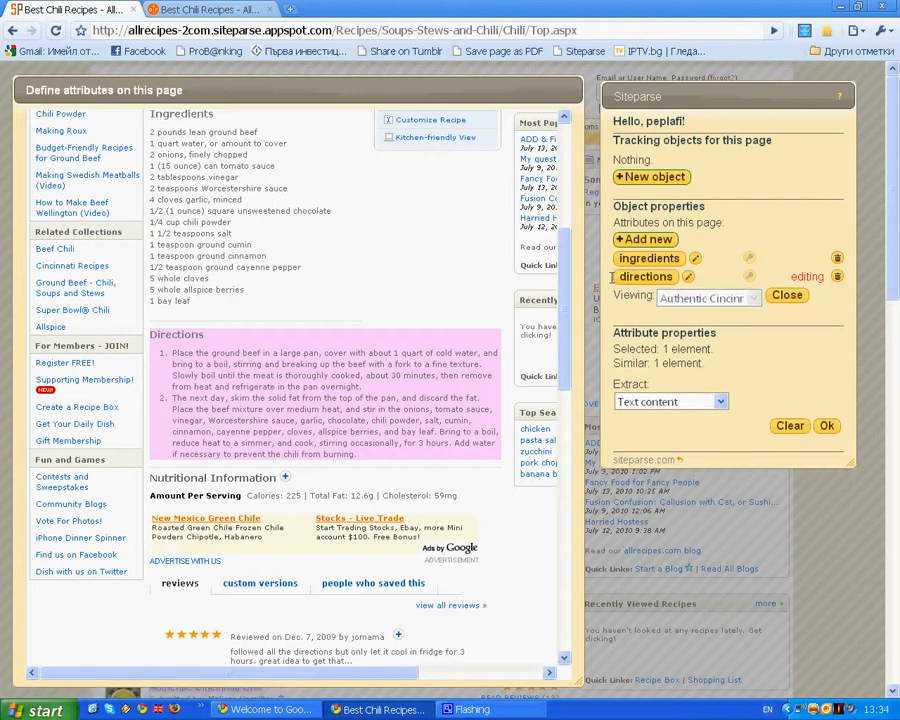
{"action": "left_click", "coordinate": [826, 425]}
Add an attribute named photo that extracts the source URL of the recipe's main picture.
{"action": "scroll", "coordinate": [500, 310], "scroll_direction": "up", "scroll_amount": 5}
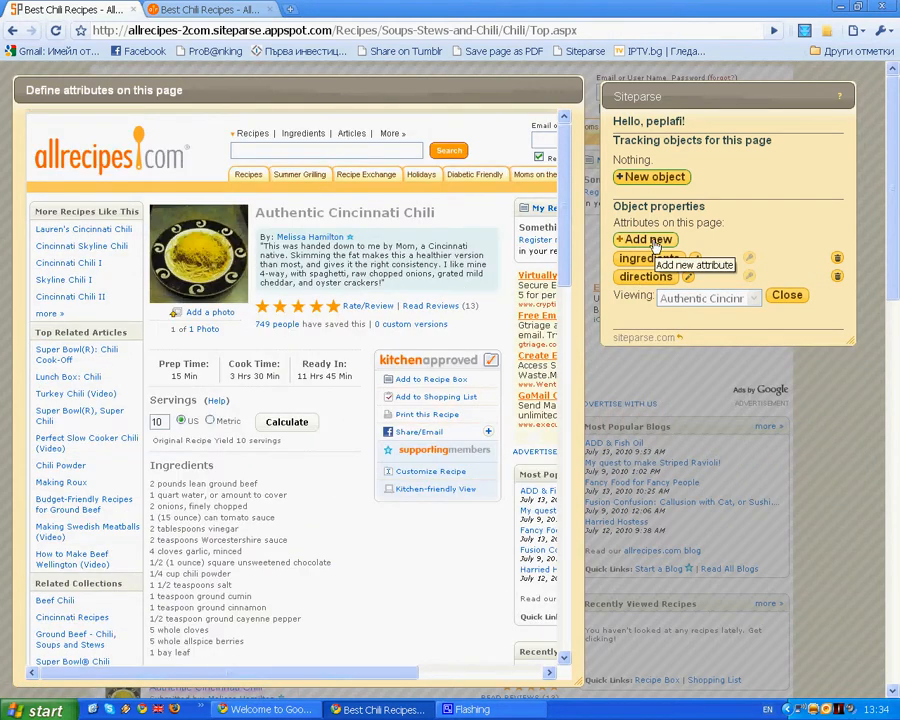
{"action": "left_click", "coordinate": [648, 240]}
{"action": "left_click", "coordinate": [238, 258]}
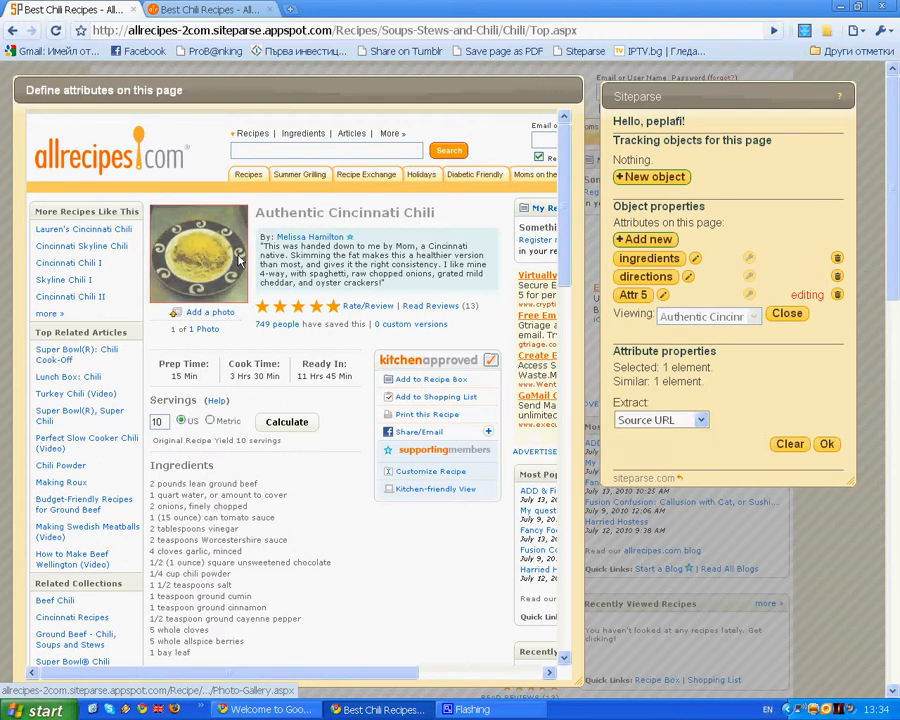
{"action": "left_click", "coordinate": [663, 295]}
{"action": "triple_click", "coordinate": [668, 301]}
{"action": "type", "text": "photo"}
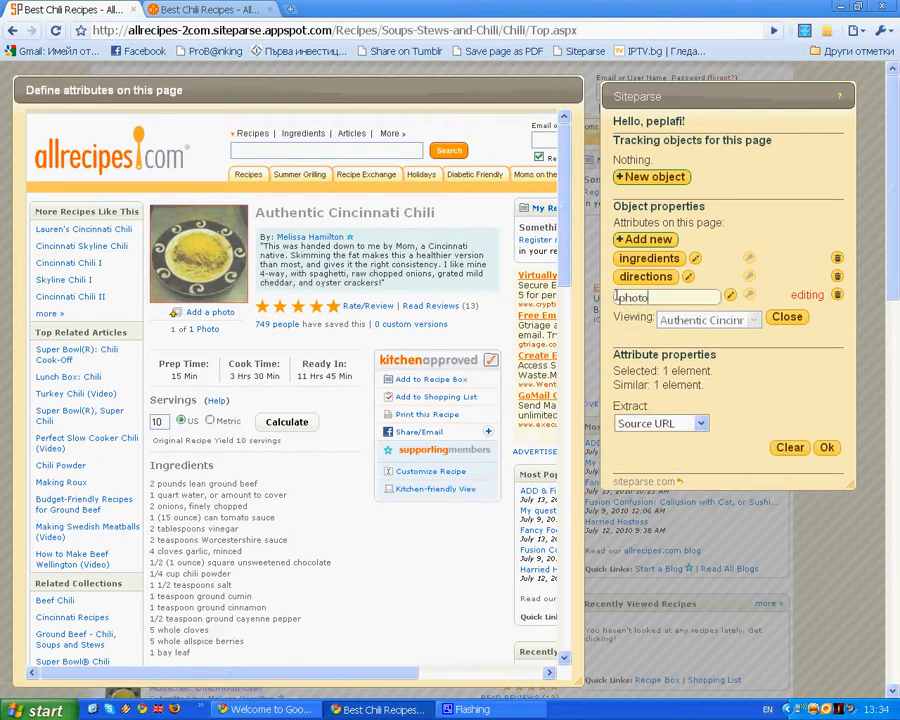
{"action": "key", "text": "Return"}
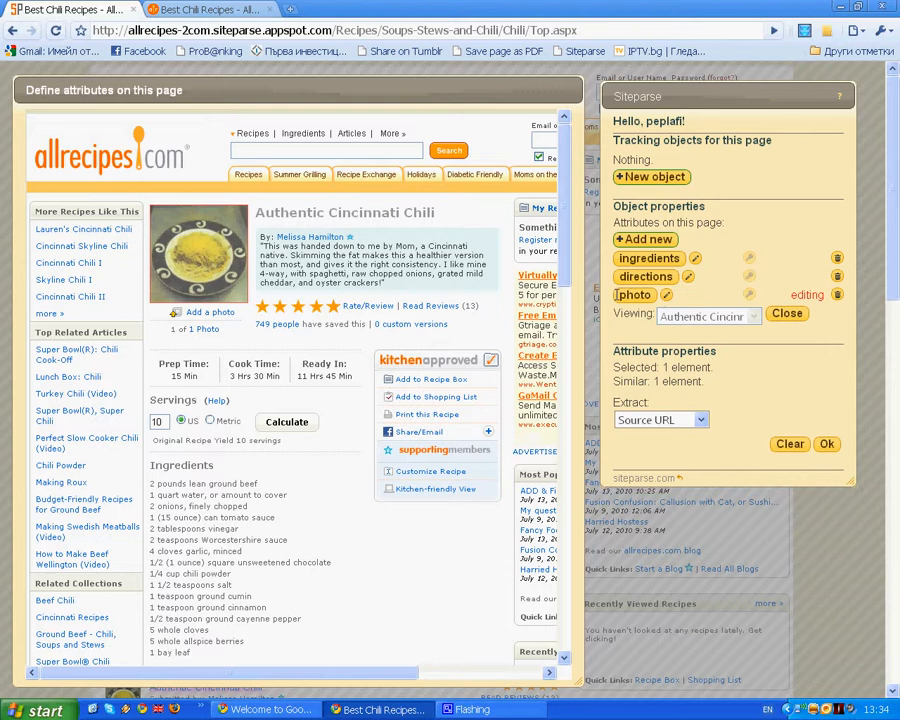
{"action": "left_click", "coordinate": [827, 444]}
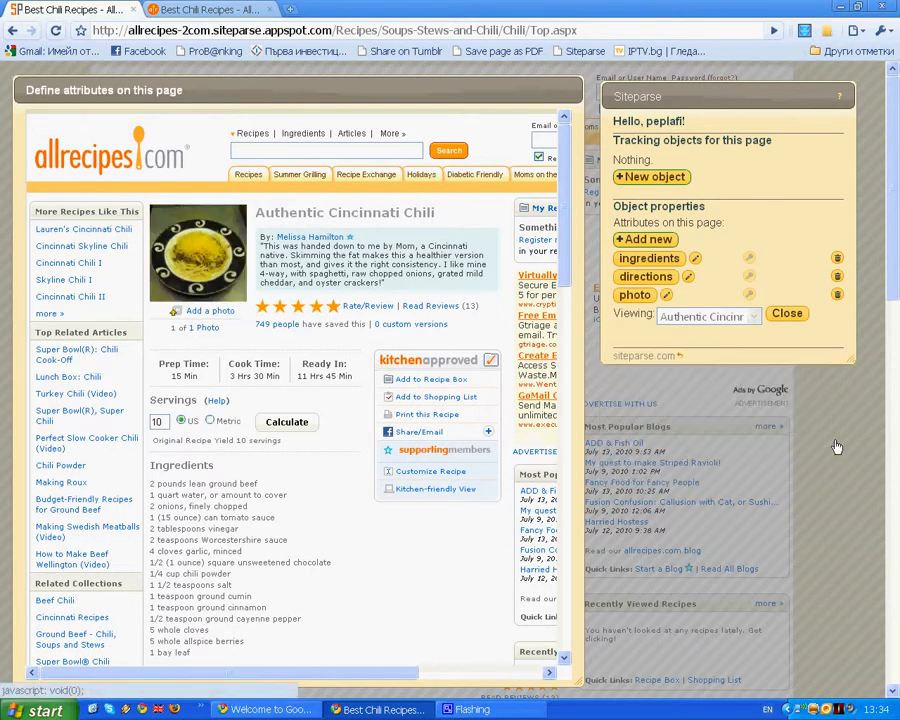
Close the linked recipe page, go back to the main object properties and submit the Best Chili Recipes object.
{"action": "left_click", "coordinate": [790, 315]}
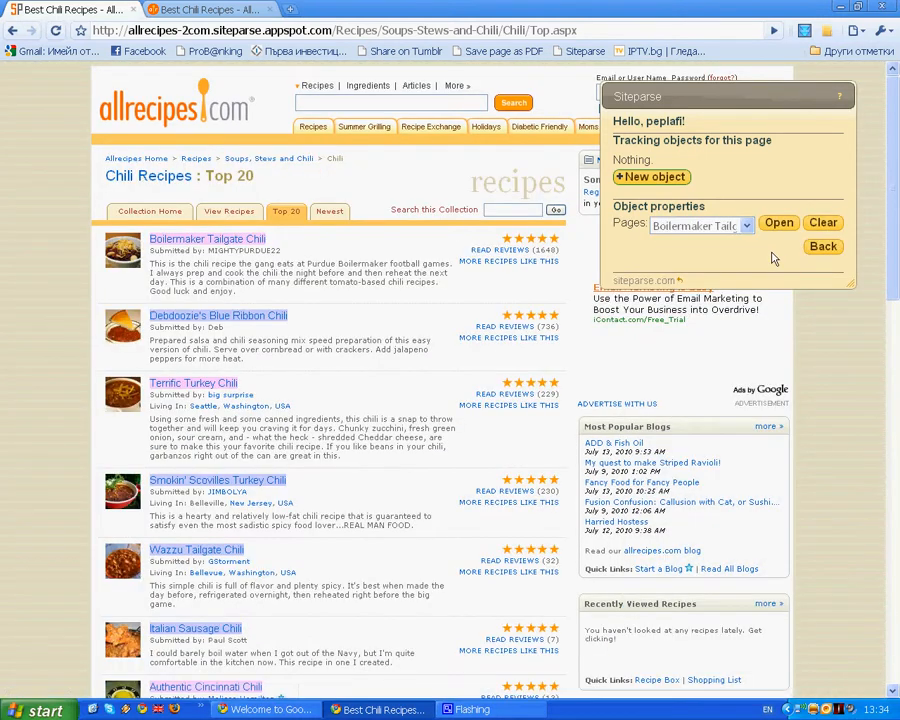
{"action": "left_click", "coordinate": [823, 247]}
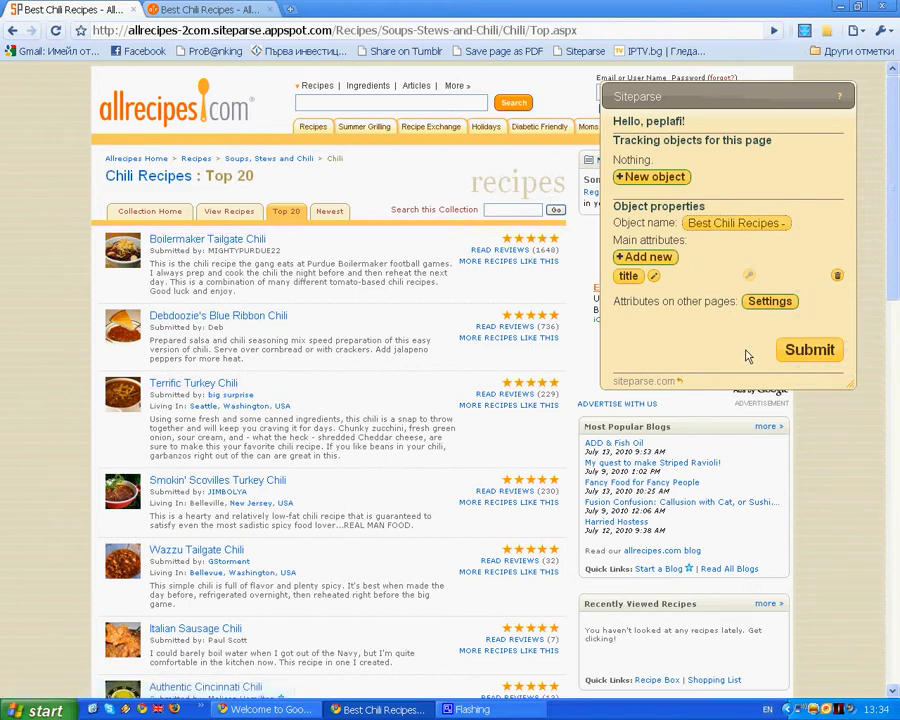
{"action": "left_click", "coordinate": [801, 354]}
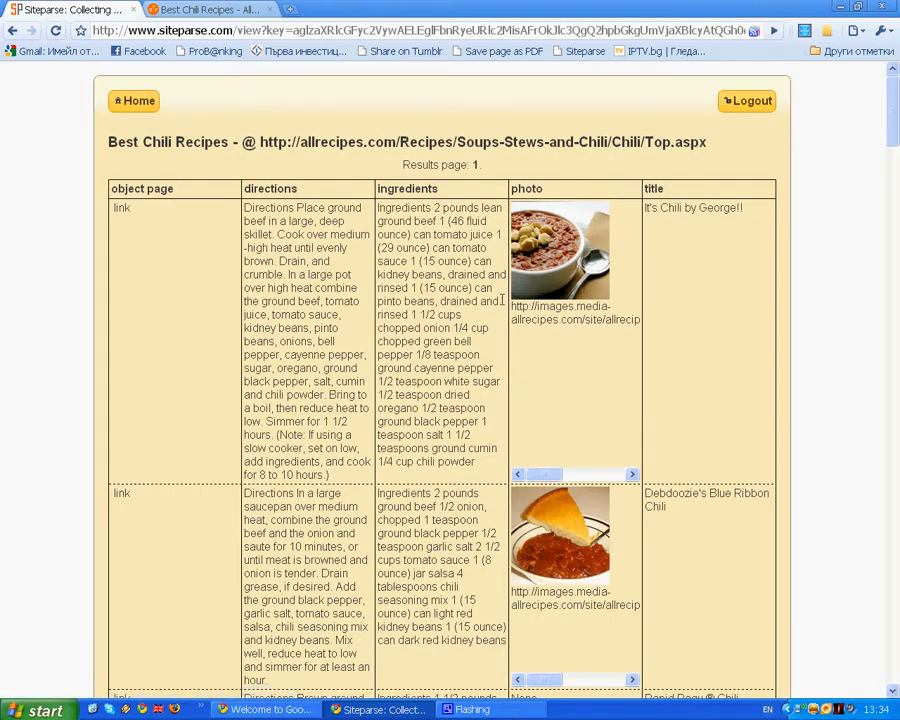
Look through the collected directions, ingredients, photos and titles of the chili recipes, and return to the Siteparse home page.
{"action": "scroll", "coordinate": [575, 332], "scroll_direction": "down", "scroll_amount": 15}
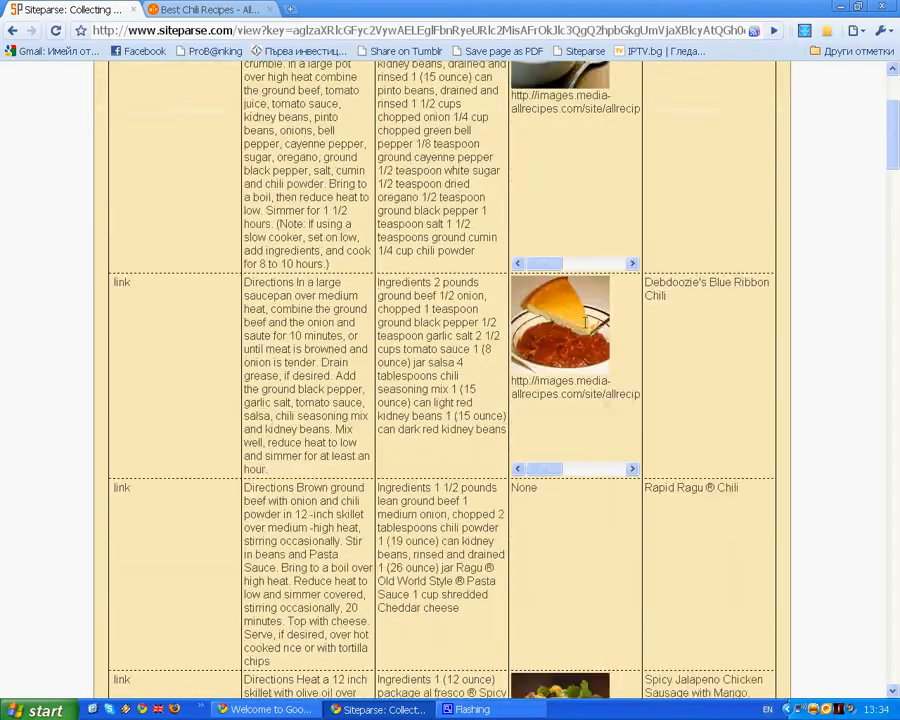
{"action": "scroll", "coordinate": [585, 322], "scroll_direction": "down", "scroll_amount": 15}
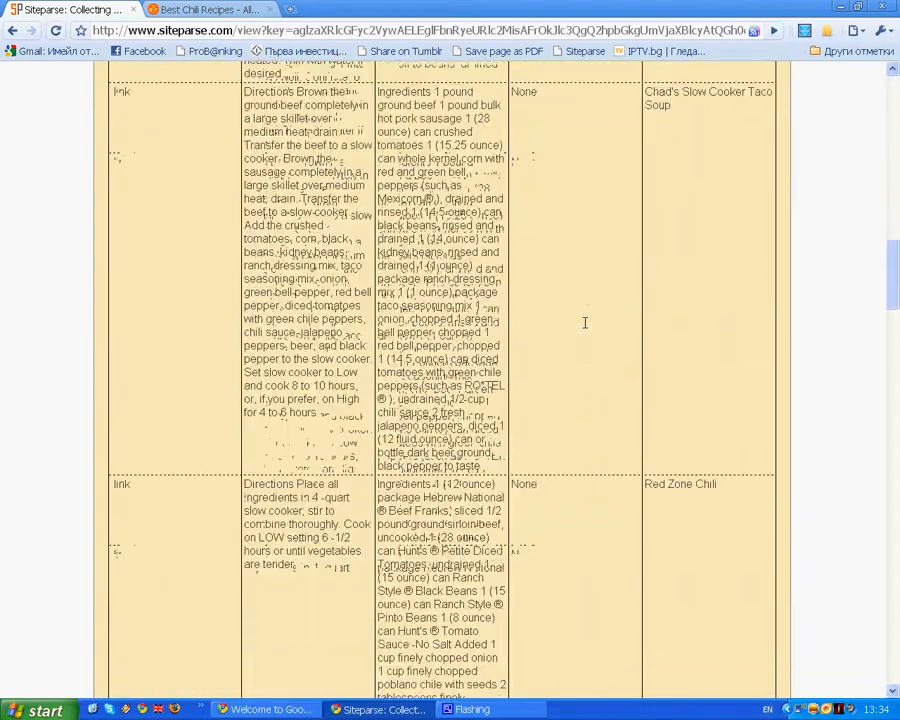
{"action": "scroll", "coordinate": [585, 322], "scroll_direction": "down", "scroll_amount": 15}
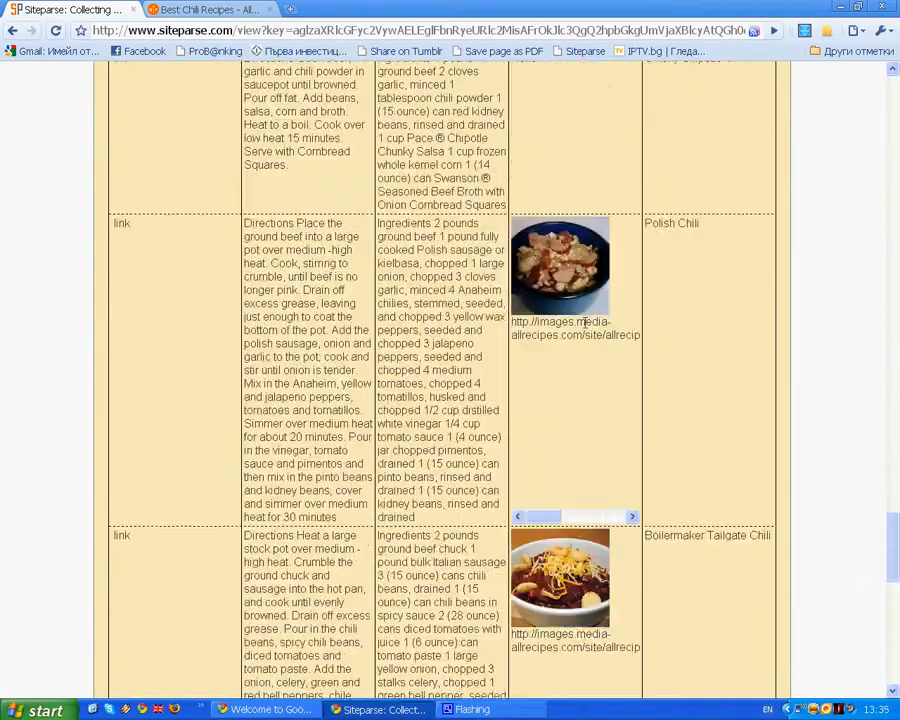
{"action": "scroll", "coordinate": [585, 322], "scroll_direction": "up", "scroll_amount": 6}
{"action": "scroll", "coordinate": [585, 322], "scroll_direction": "up", "scroll_amount": 5}
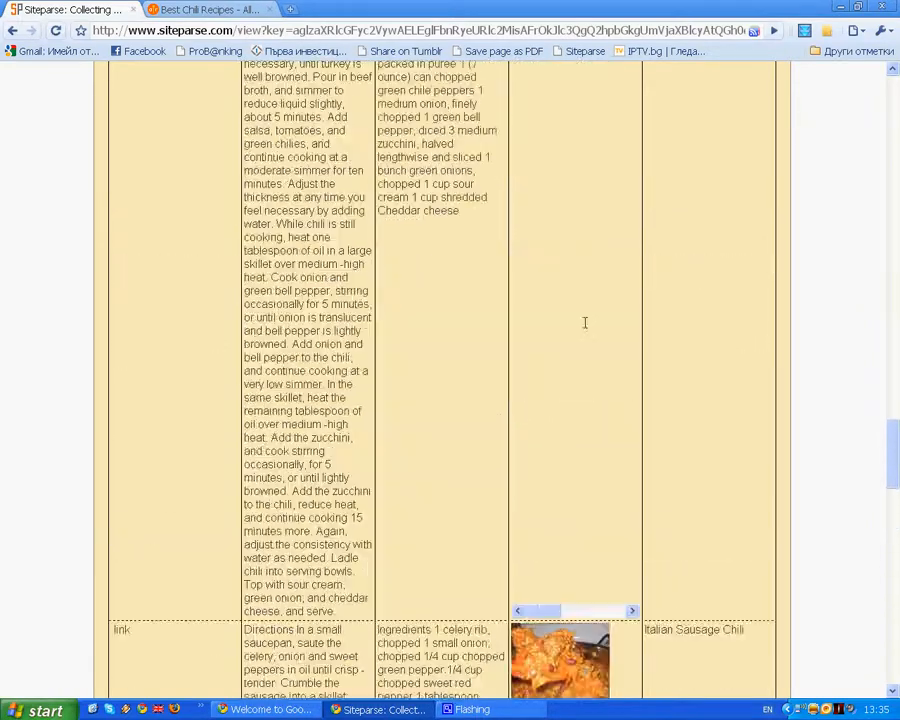
{"action": "scroll", "coordinate": [858, 272], "scroll_direction": "up", "scroll_amount": 5}
{"action": "scroll", "coordinate": [858, 272], "scroll_direction": "up", "scroll_amount": 10}
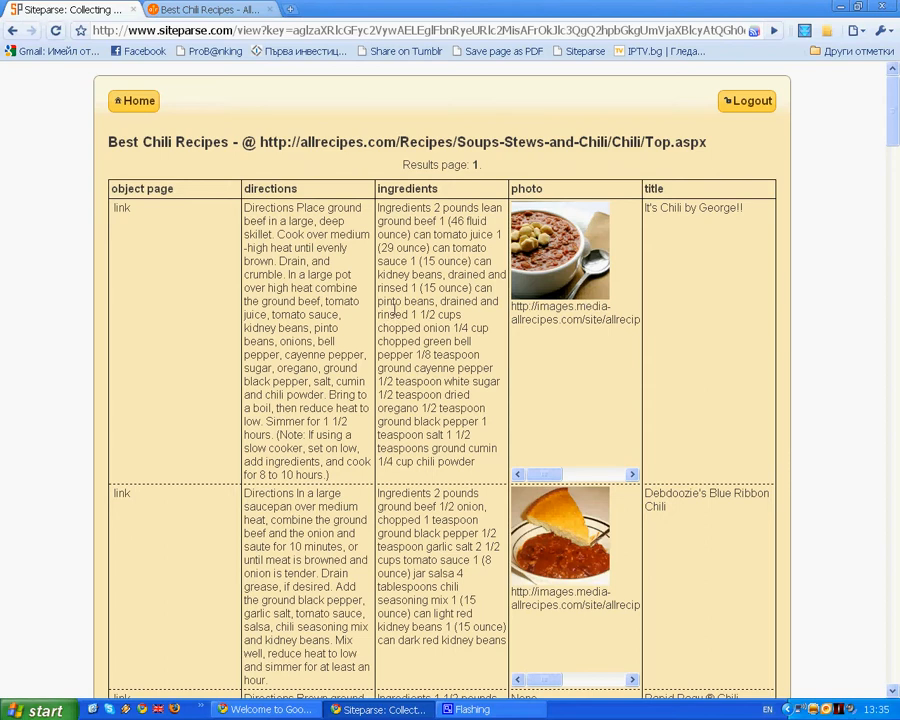
{"action": "left_click", "coordinate": [133, 110]}
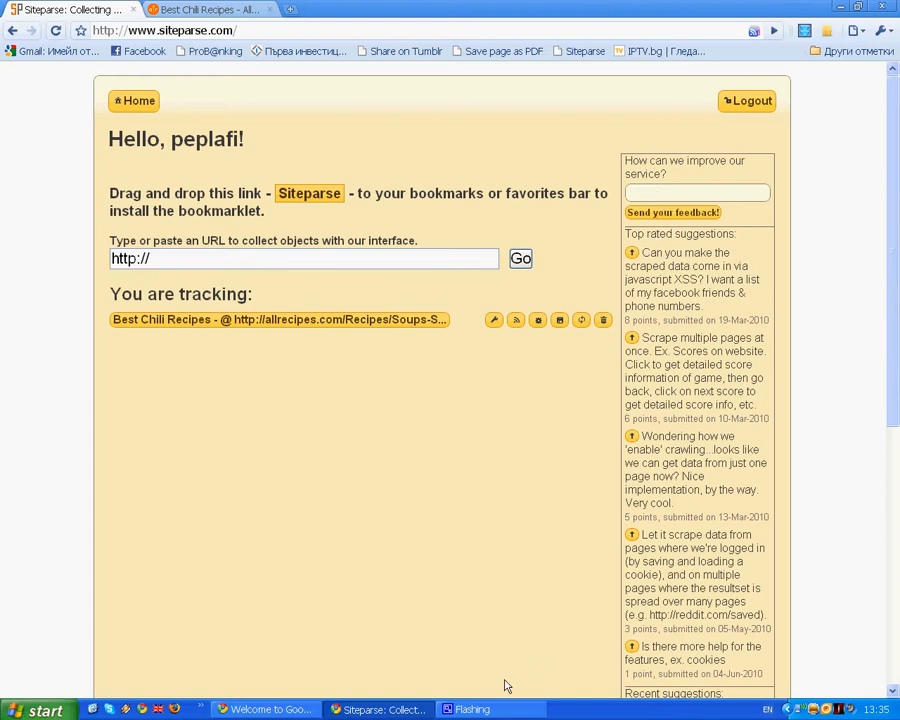
{"action": "left_click", "coordinate": [480, 709]}
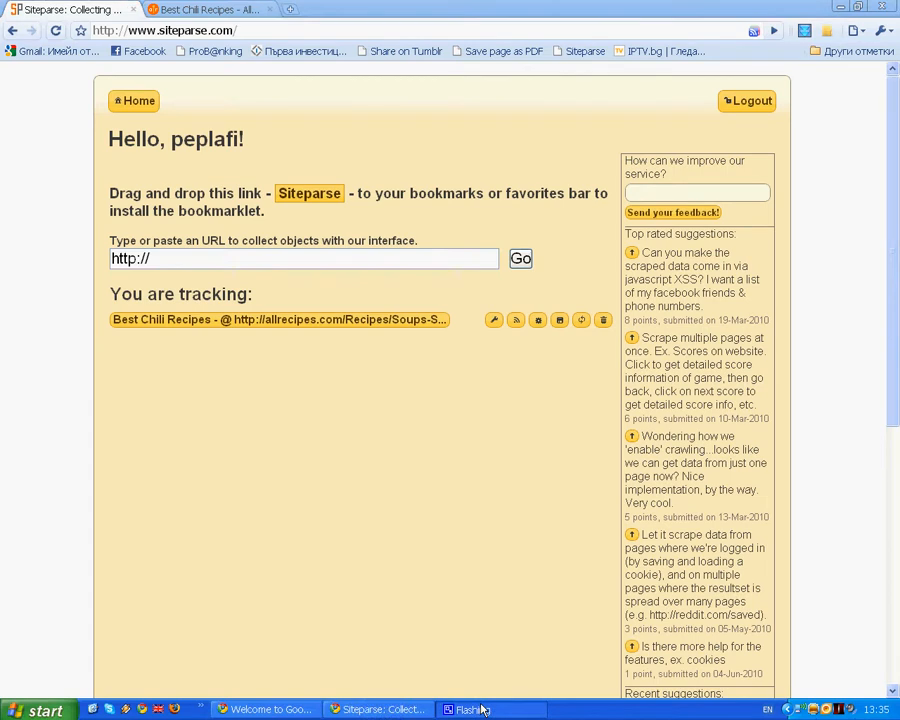